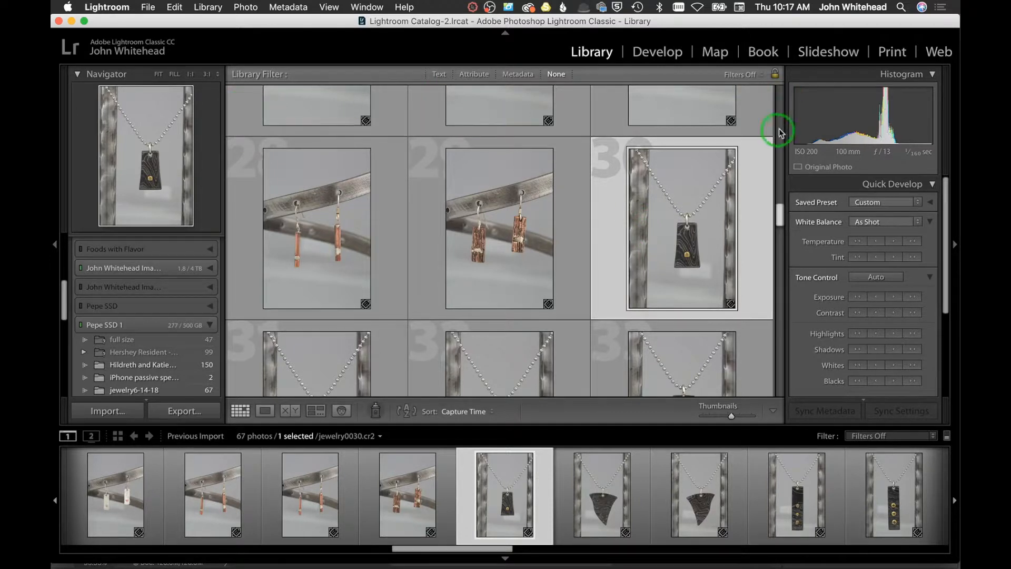
- Display the selected pendant photo jewelry0030.cr2 as a single large image in the Library
{"action": "left_click", "coordinate": [668, 57]}
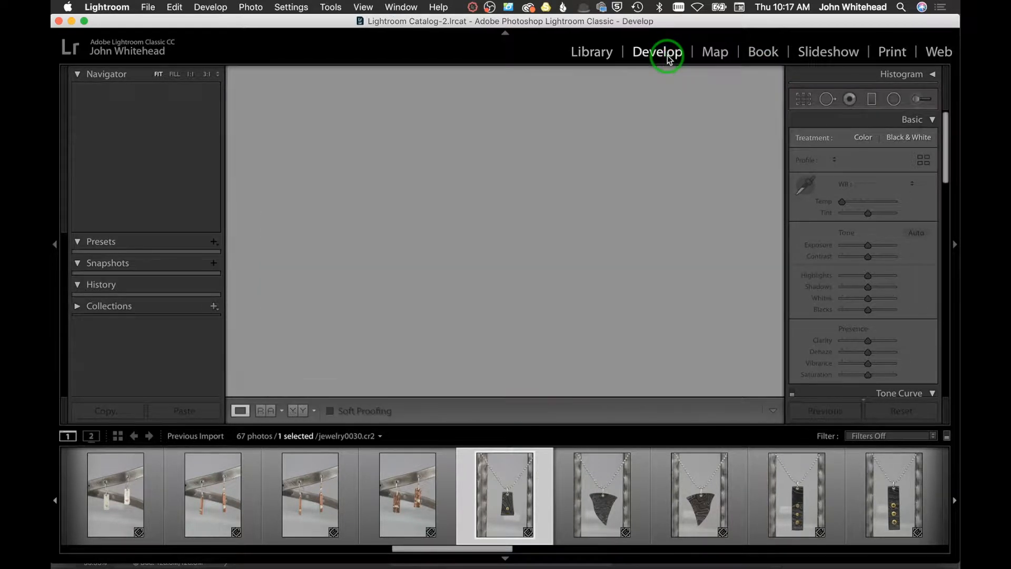
{"action": "left_click", "coordinate": [592, 51]}
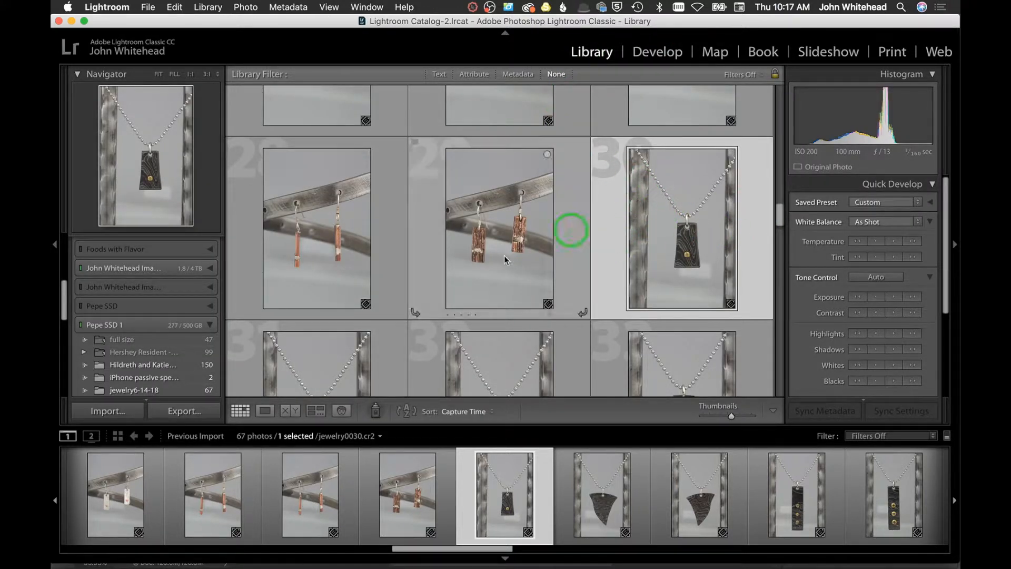
{"action": "left_click", "coordinate": [265, 411]}
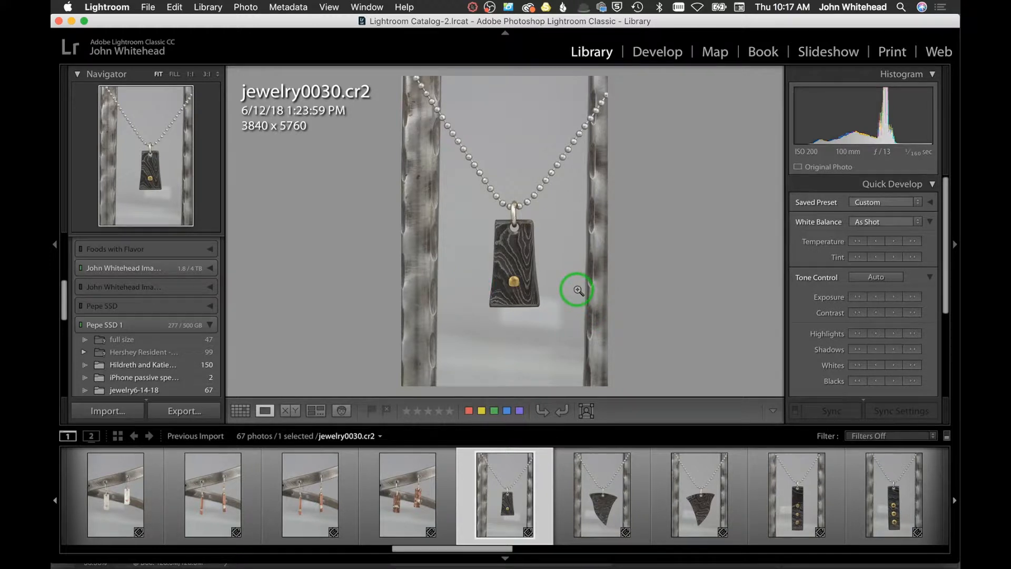
- Try the Auto white balance on the pendant photo and switch back to As Shot
{"action": "left_click", "coordinate": [886, 219]}
{"action": "left_click", "coordinate": [880, 228]}
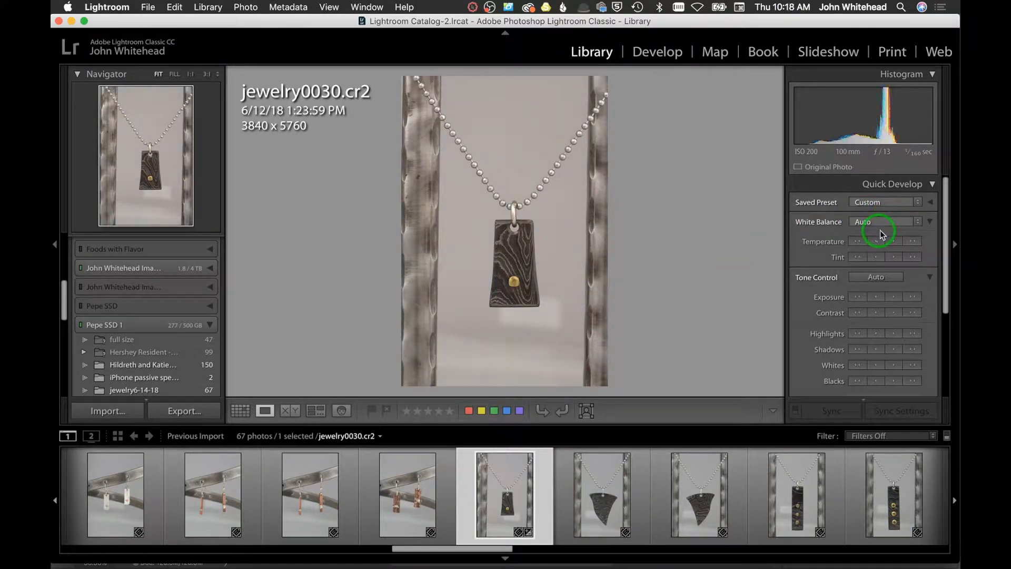
{"action": "left_click", "coordinate": [892, 220]}
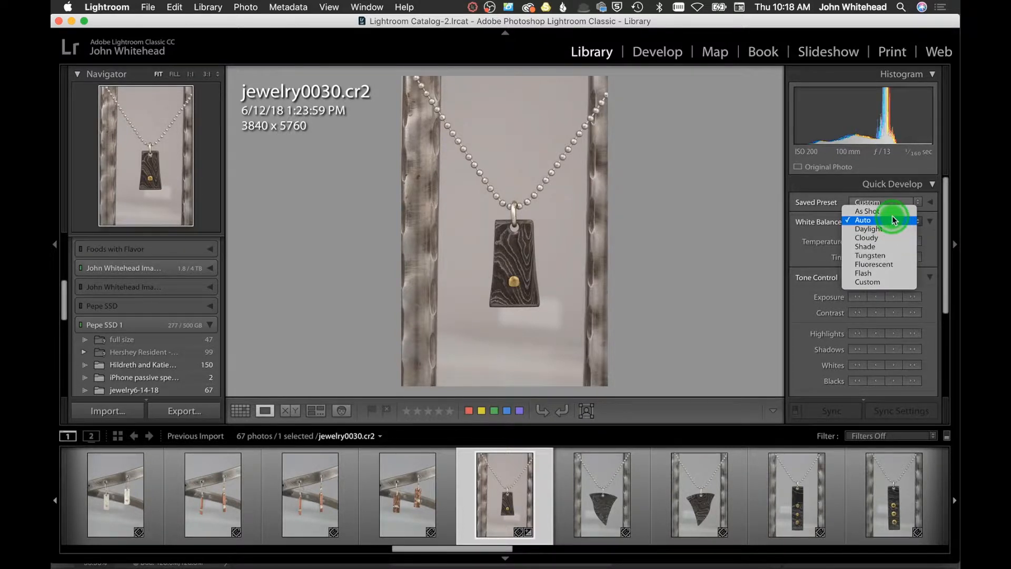
{"action": "left_click", "coordinate": [889, 211]}
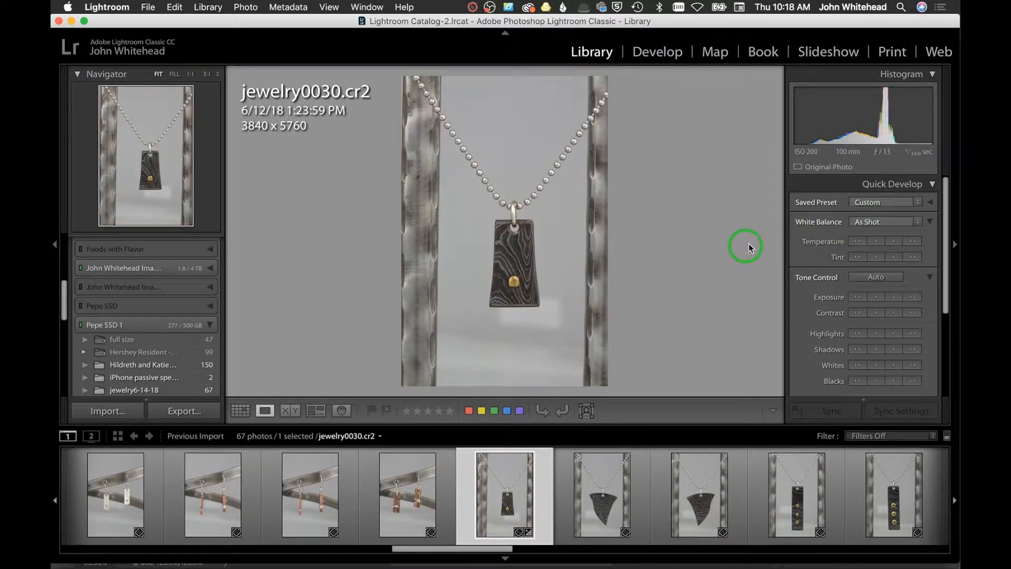
- Nudge the photo's temperature one small step warmer and back, and raise the shadows by one small step
{"action": "left_click", "coordinate": [895, 243]}
{"action": "left_click", "coordinate": [876, 242]}
{"action": "left_click", "coordinate": [894, 349]}
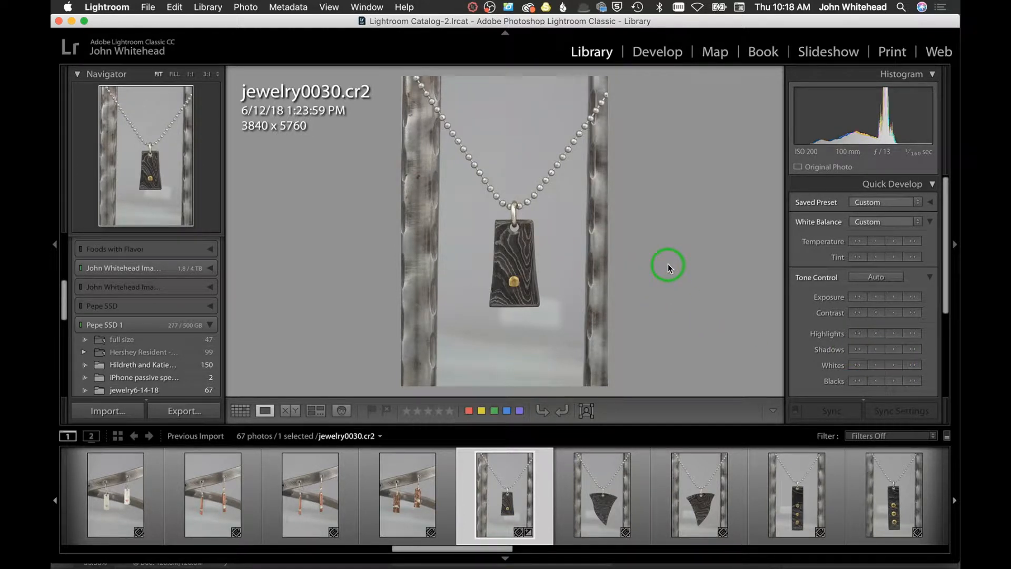
- Try raising the photo's exposure by one small step and lower it again
{"action": "left_click", "coordinate": [893, 297]}
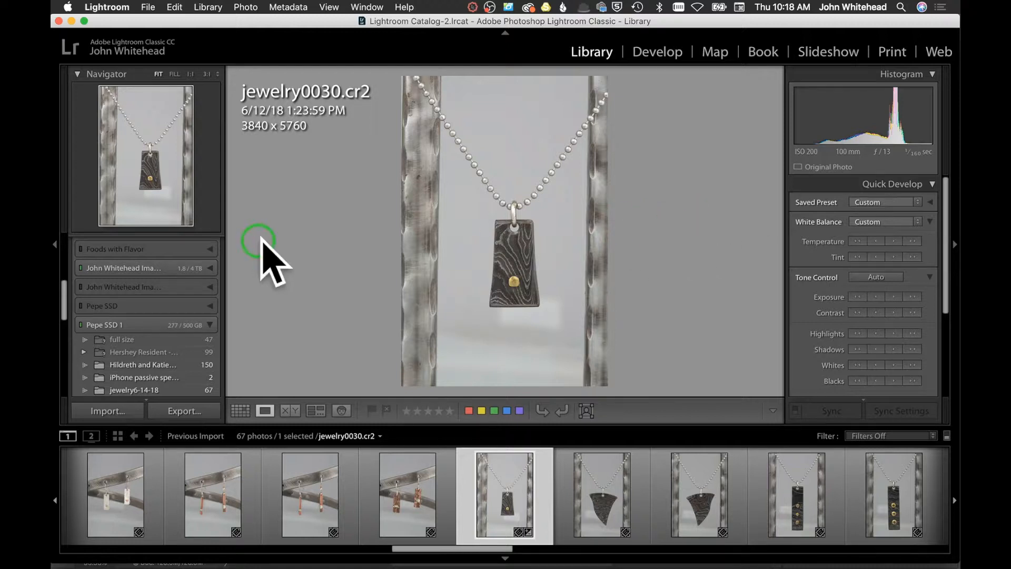
{"action": "left_click", "coordinate": [875, 297]}
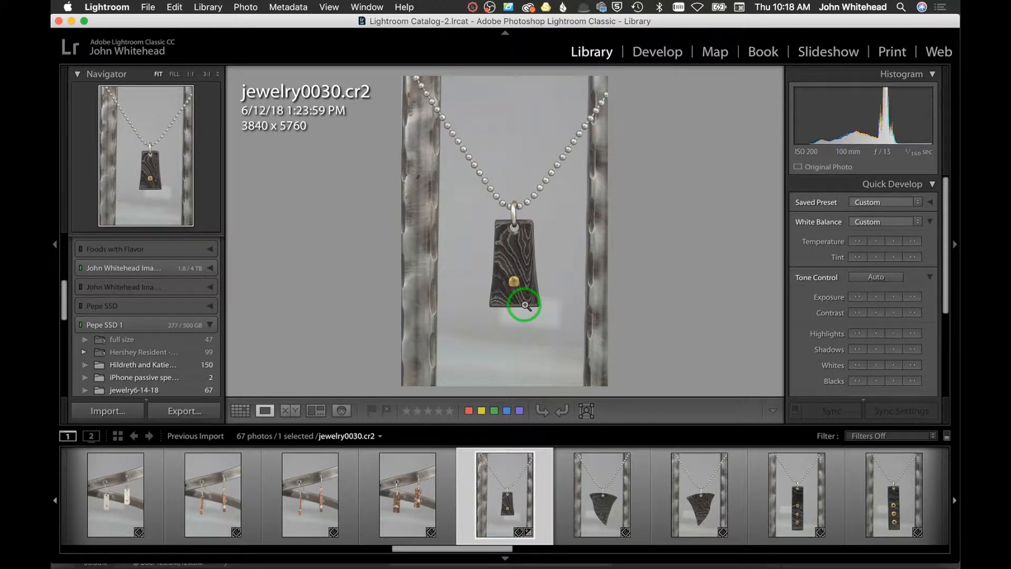
- Select the photos jewelry0030 through jewelry0034 and synchronize Treatment & Profile, White Balance and Basic Tone from the first one
{"action": "key", "text": "Left"}
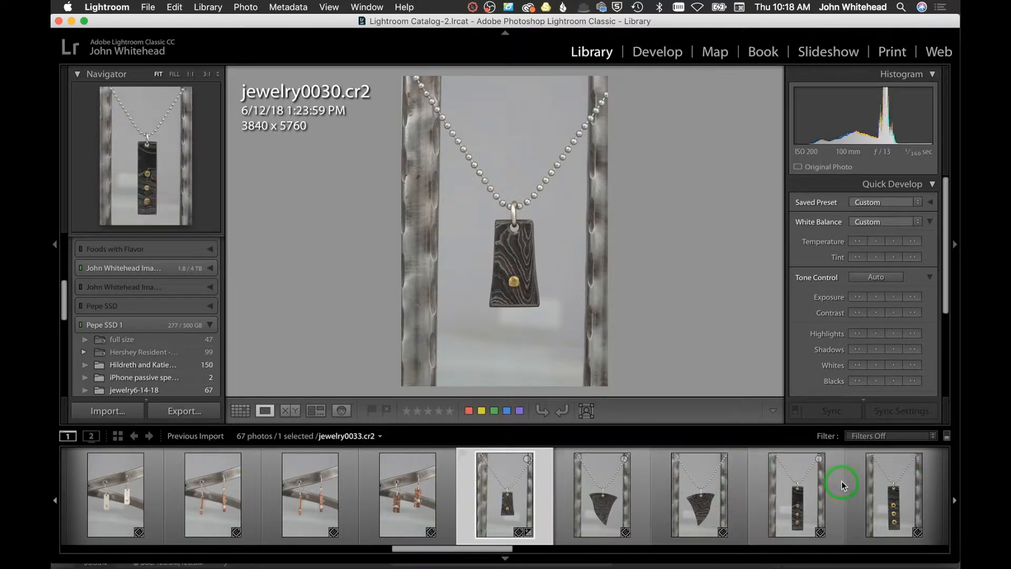
{"action": "left_click", "coordinate": [894, 498], "text": "shift"}
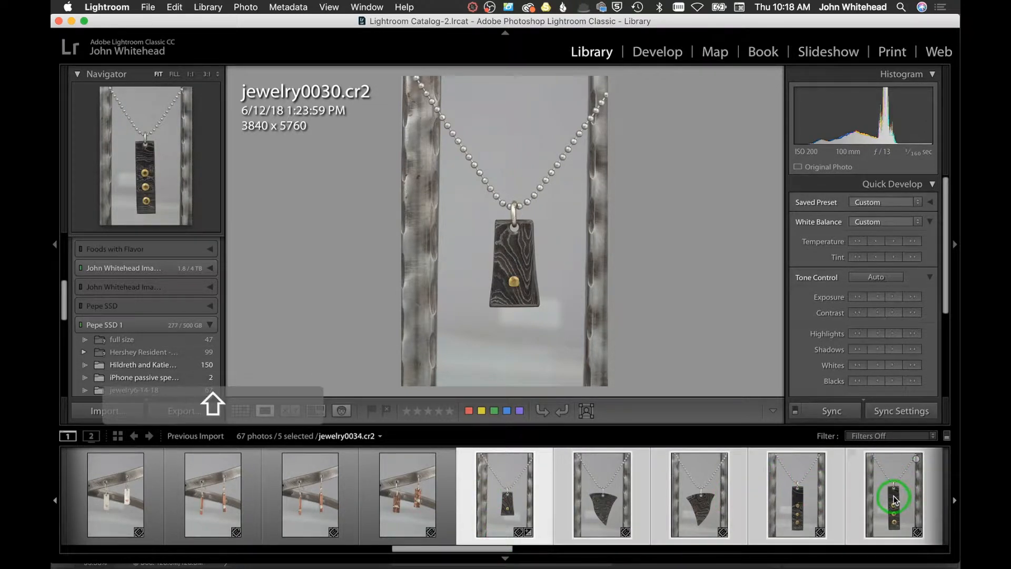
{"action": "left_click", "coordinate": [898, 410]}
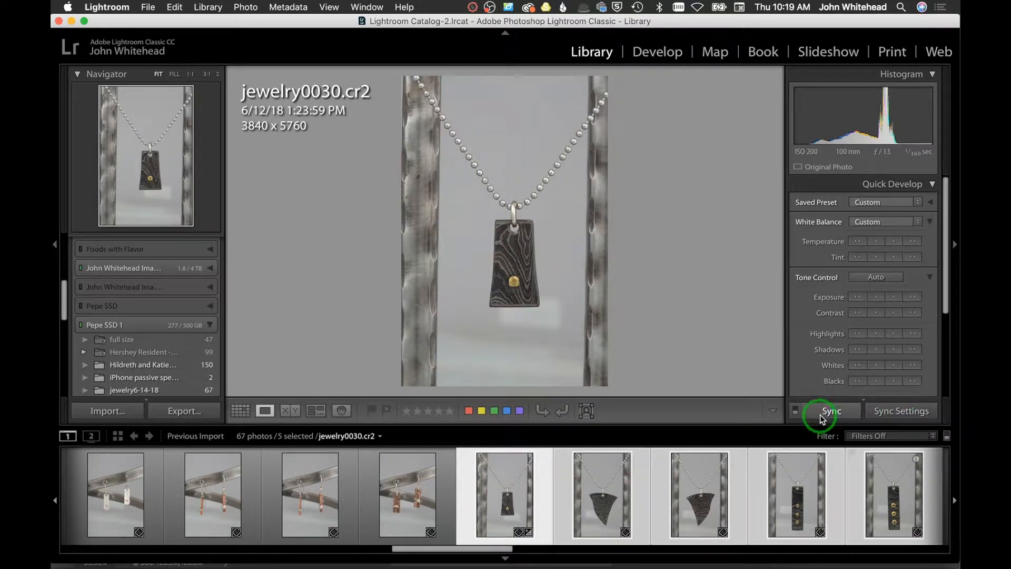
{"action": "left_click", "coordinate": [899, 413]}
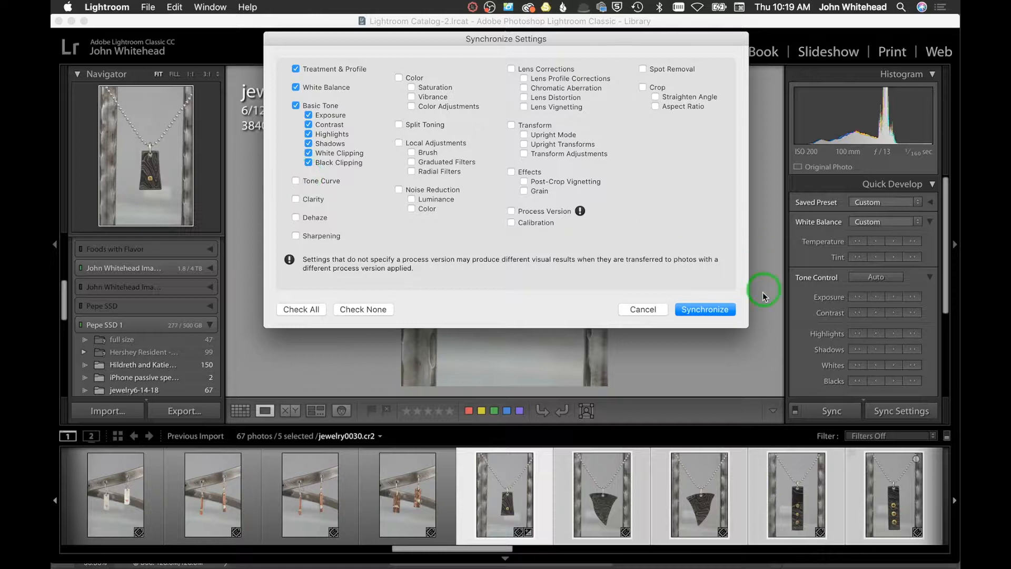
{"action": "left_click", "coordinate": [706, 309]}
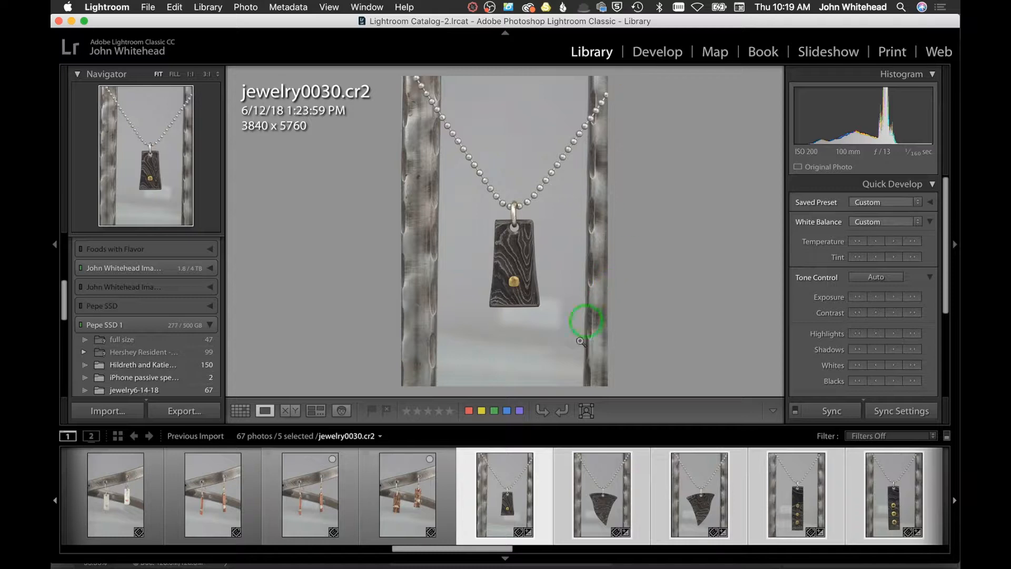
- Select only the jewelry0030.cr2 pendant photo and open it in the Develop module
{"action": "left_click", "coordinate": [415, 495]}
{"action": "left_click", "coordinate": [497, 488]}
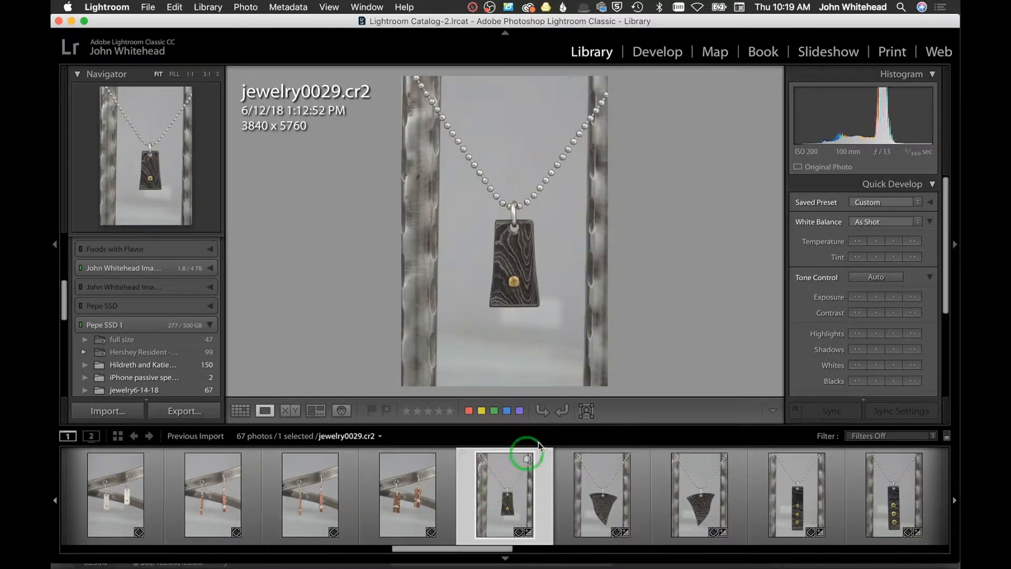
{"action": "left_click", "coordinate": [658, 54]}
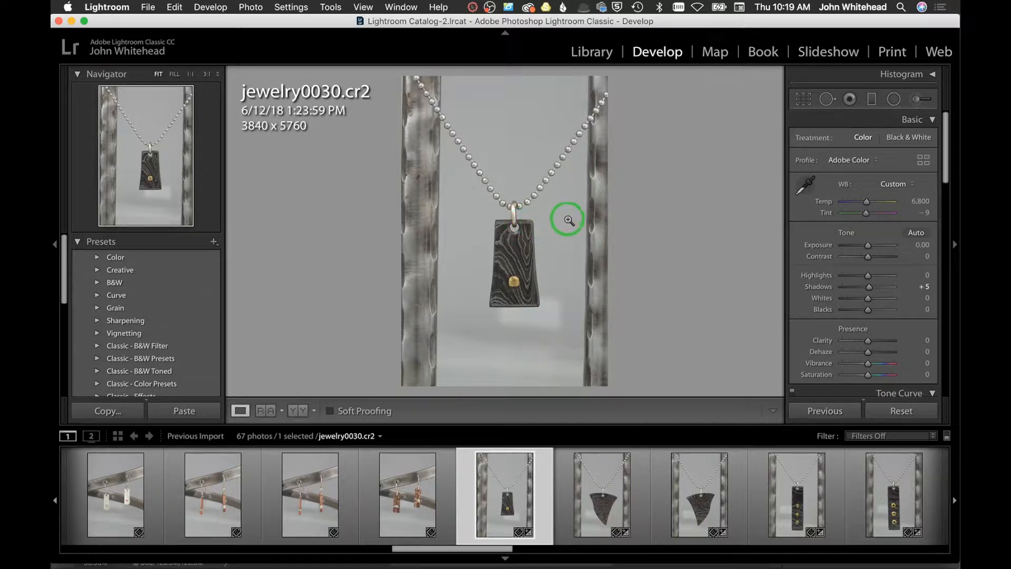
- Crop the photo closely around the centred pendant to 2468 x 3702 at the original aspect ratio, and set Exposure to +0.30
{"action": "left_click", "coordinate": [804, 99]}
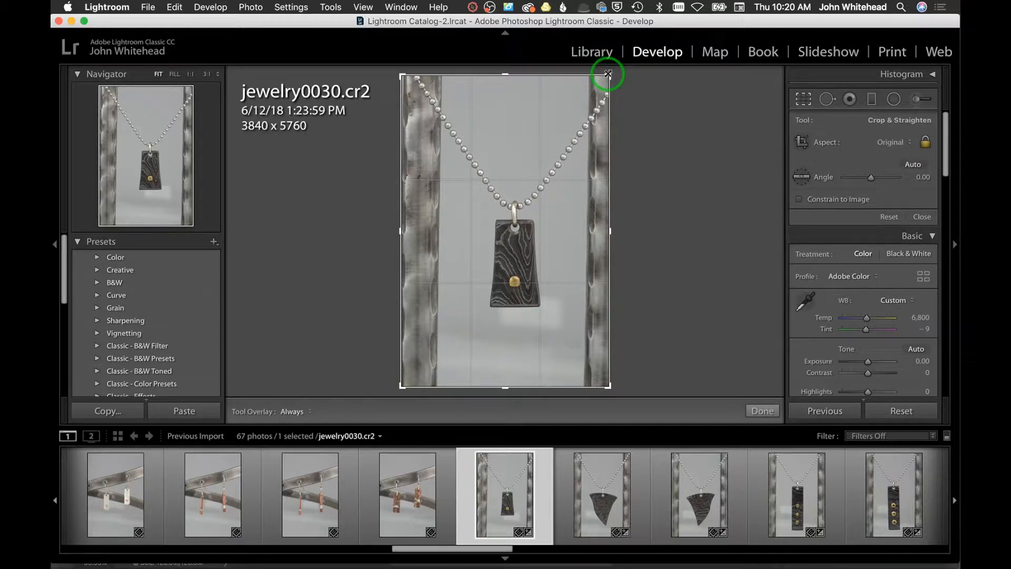
{"action": "key", "text": "shift"}
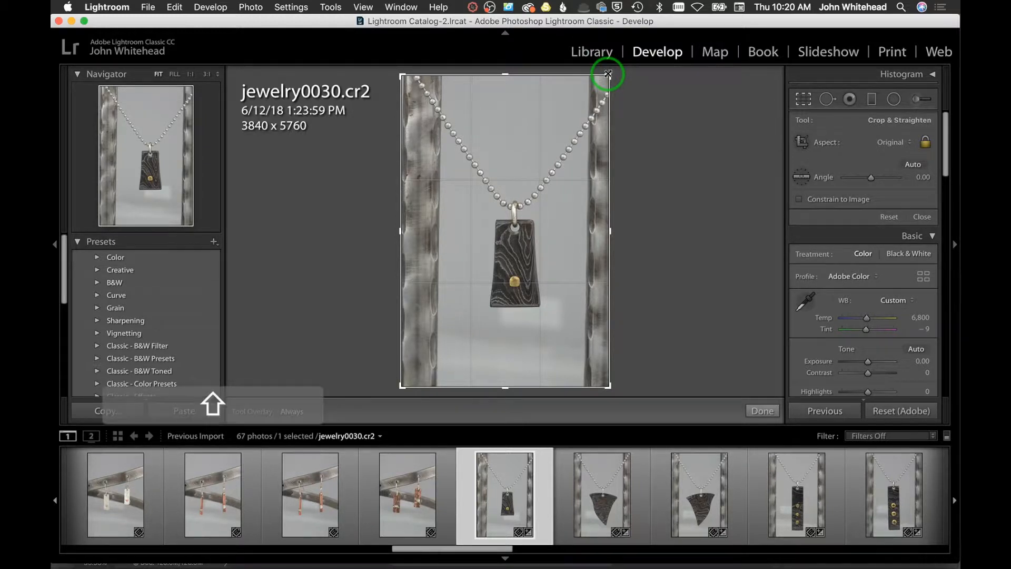
{"action": "key", "text": "alt"}
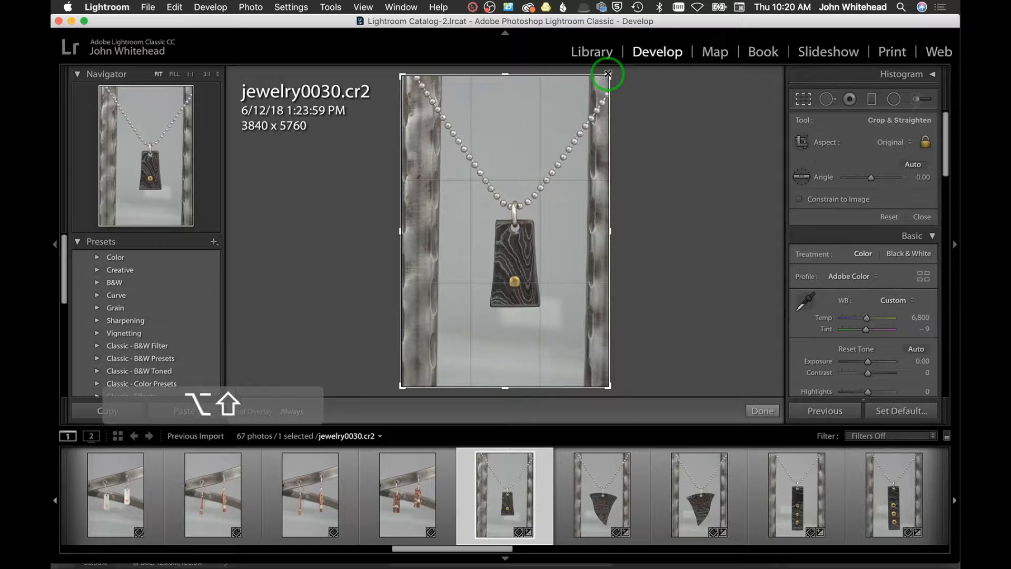
{"action": "left_click_drag", "start_coordinate": [608, 74], "coordinate": [598, 86]}
{"action": "left_click_drag", "start_coordinate": [587, 99], "coordinate": [573, 128]}
{"action": "left_click_drag", "start_coordinate": [532, 180], "coordinate": [527, 178]}
{"action": "key", "text": "Return"}
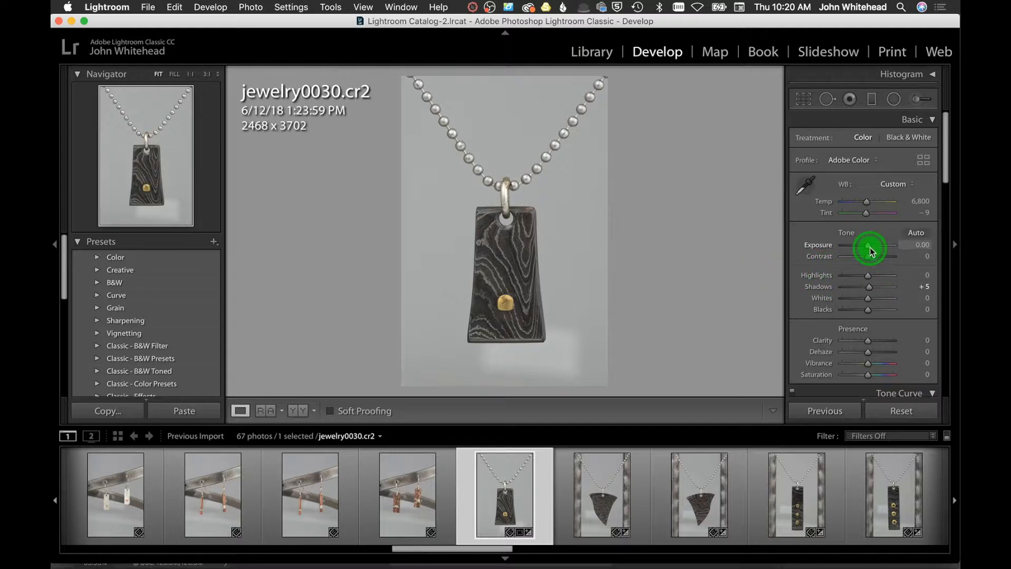
{"action": "left_click_drag", "start_coordinate": [870, 248], "coordinate": [871, 248]}
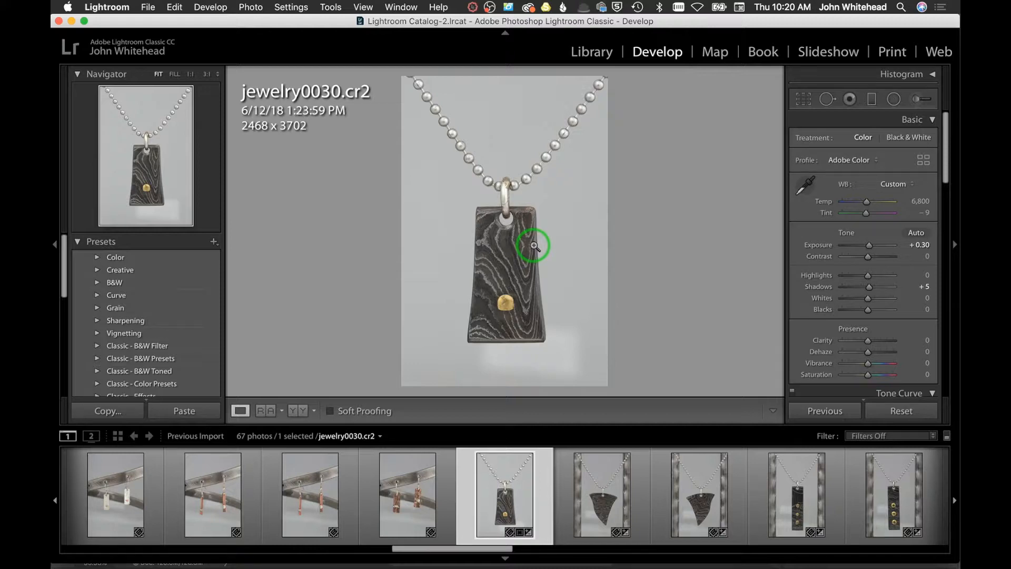
- Switch to Photoshop, try the Only Web Colors option in the foreground Color Picker, cancel, and return to Lightroom
{"action": "left_click", "coordinate": [72, 169]}
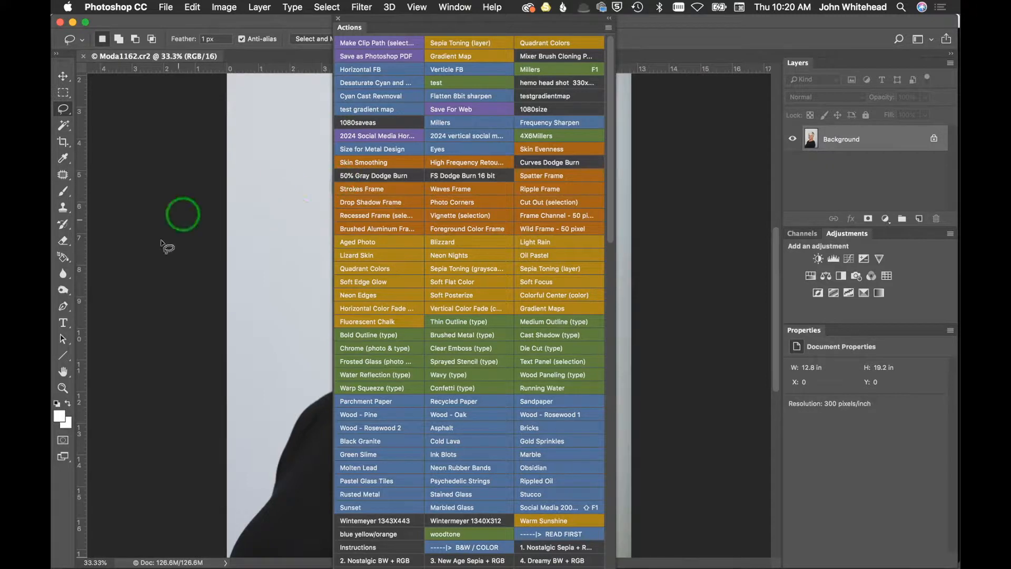
{"action": "left_click", "coordinate": [59, 416]}
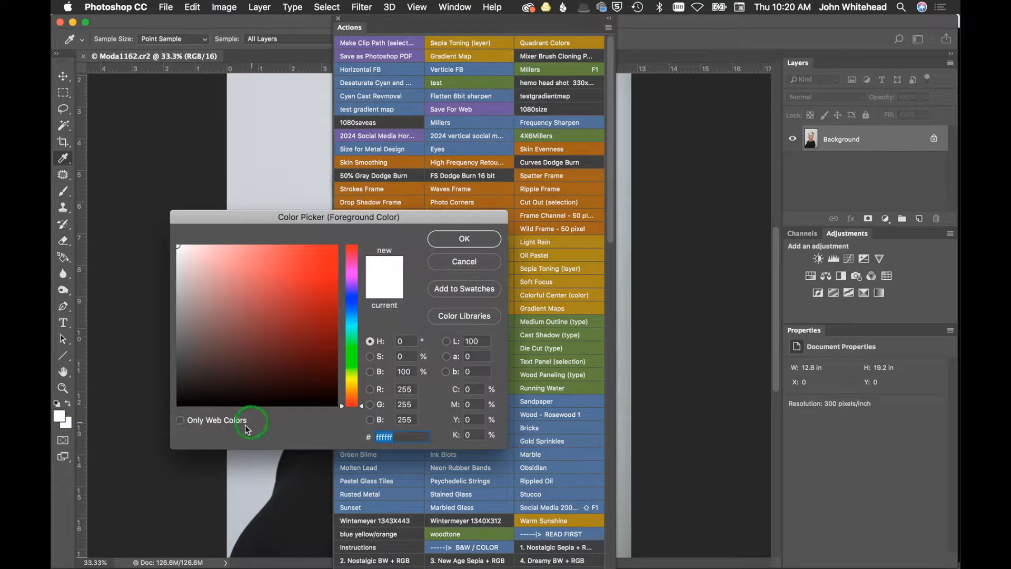
{"action": "left_click", "coordinate": [180, 420]}
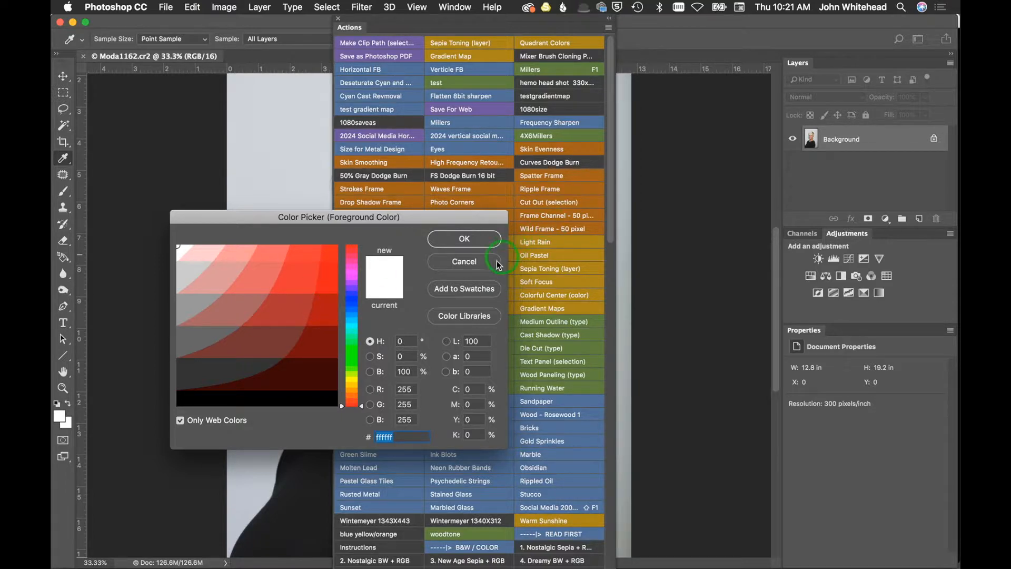
{"action": "left_click", "coordinate": [477, 264]}
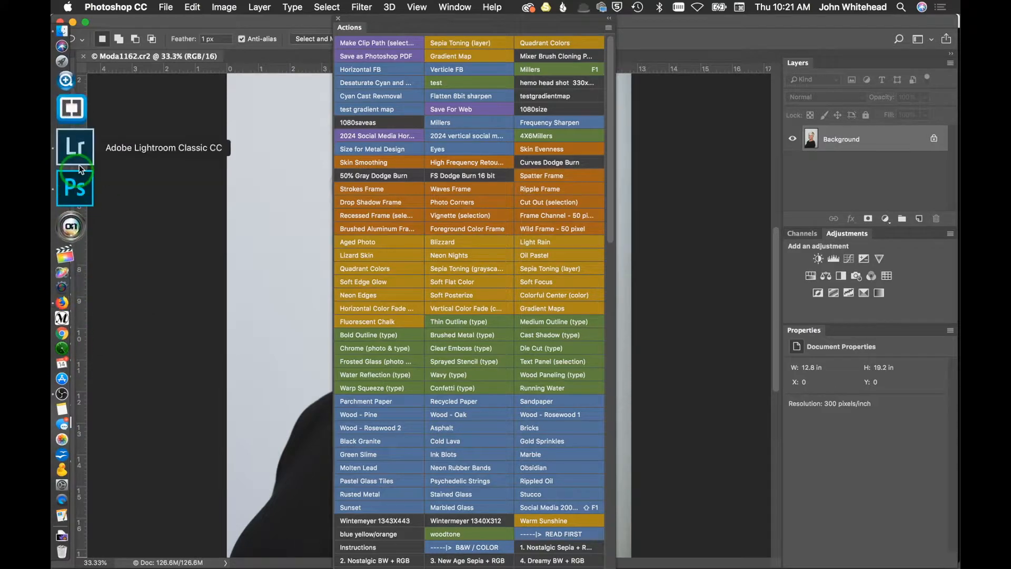
{"action": "left_click", "coordinate": [77, 158]}
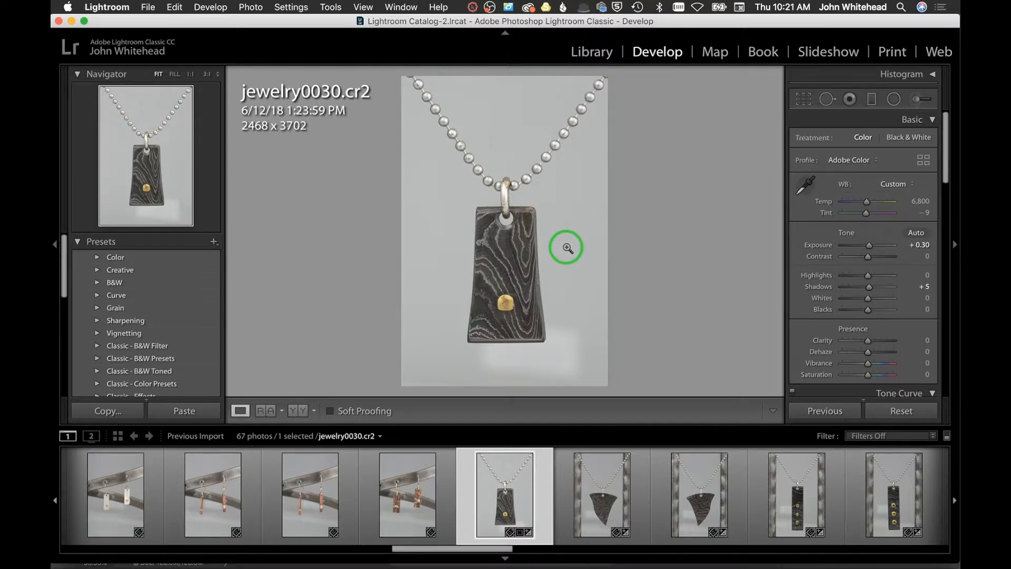
- Set the pendant photo's Highlights to +42
{"action": "left_click_drag", "start_coordinate": [868, 276], "coordinate": [880, 276]}
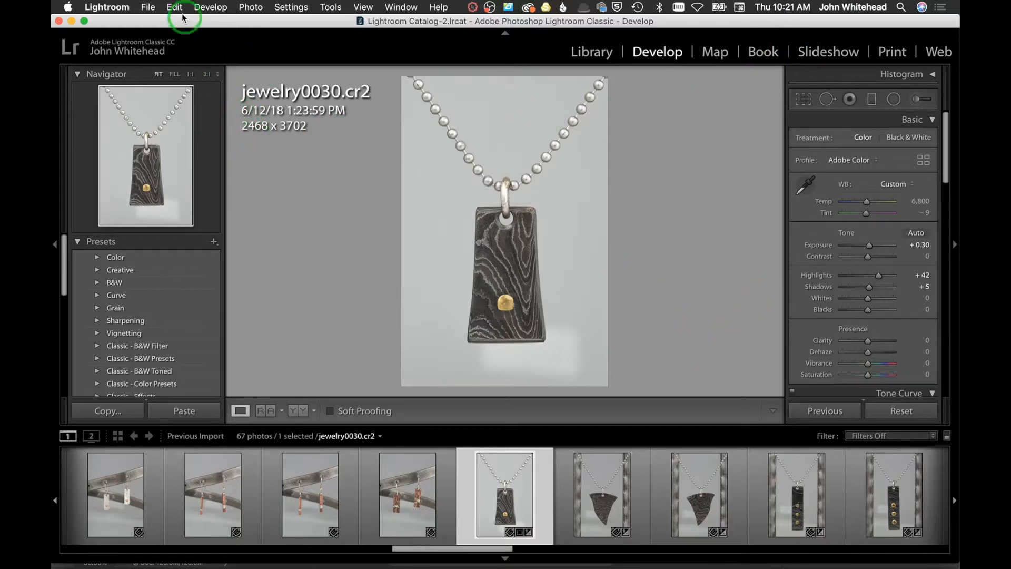
- Start exporting the photo to the hard drive and name the destination subfolder Toned
{"action": "left_click", "coordinate": [148, 7]}
{"action": "left_click", "coordinate": [161, 159]}
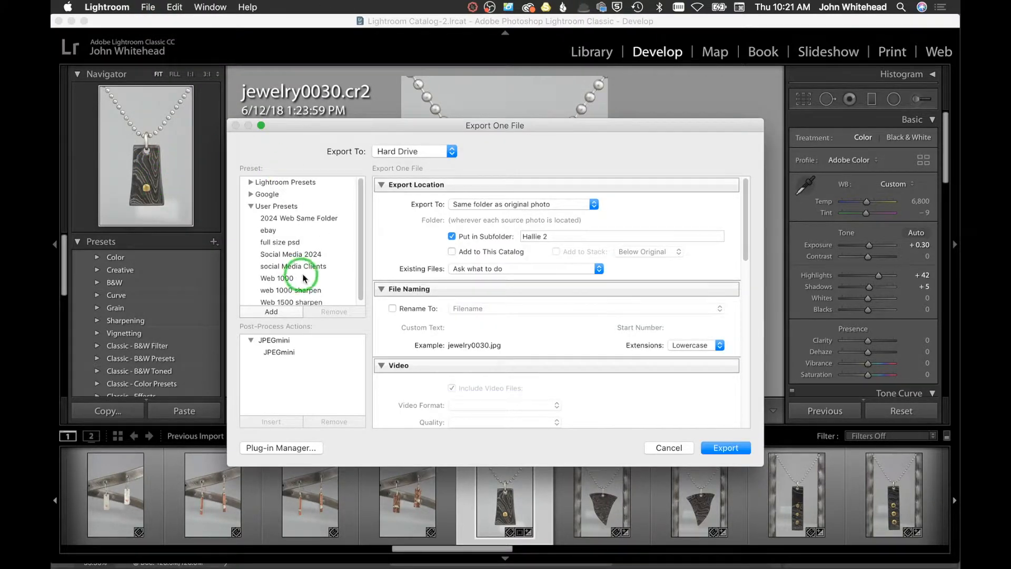
{"action": "scroll", "coordinate": [321, 266], "scroll_direction": "down", "scroll_amount": 1}
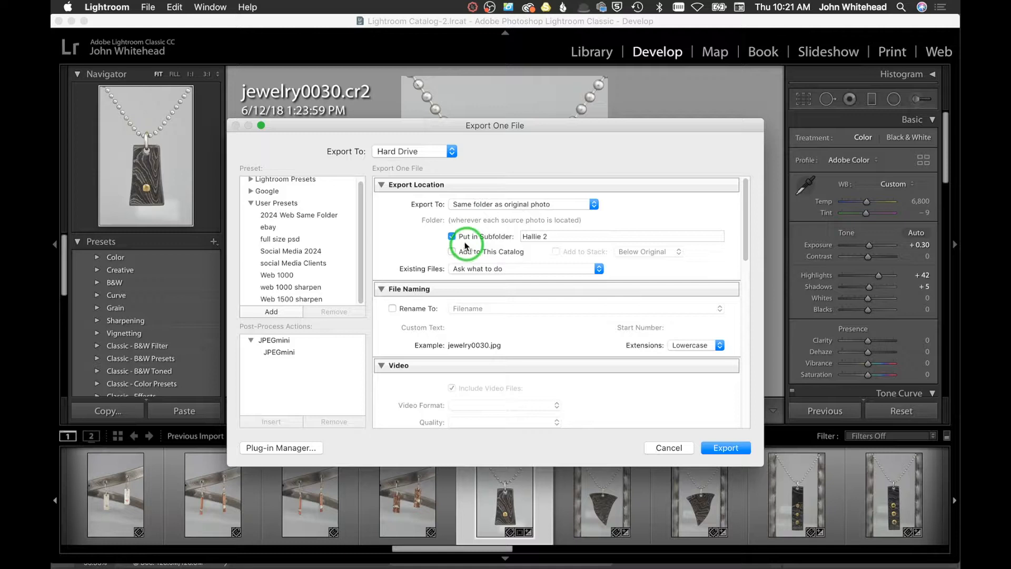
{"action": "left_click", "coordinate": [554, 236]}
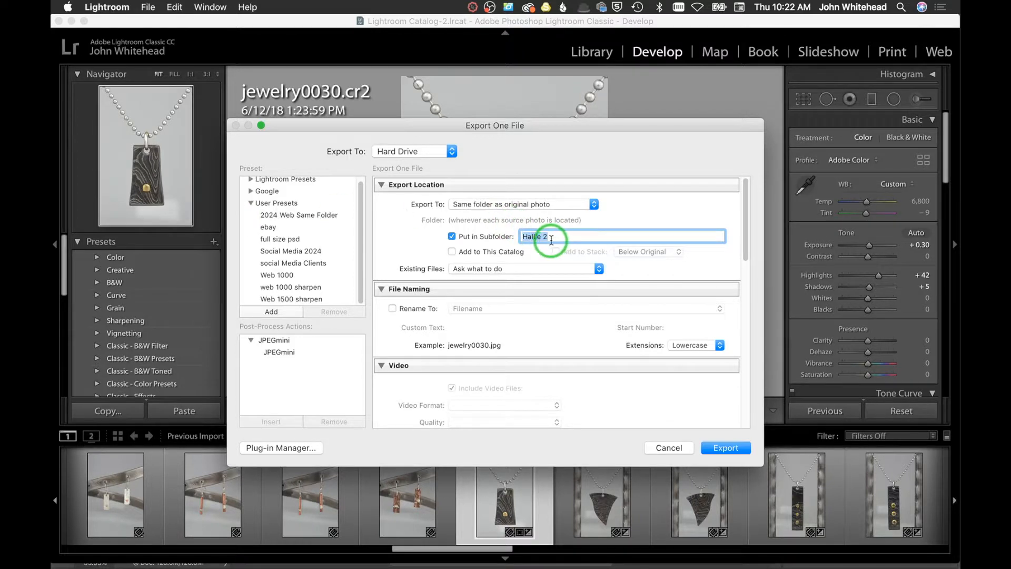
{"action": "type", "text": "Toned"}
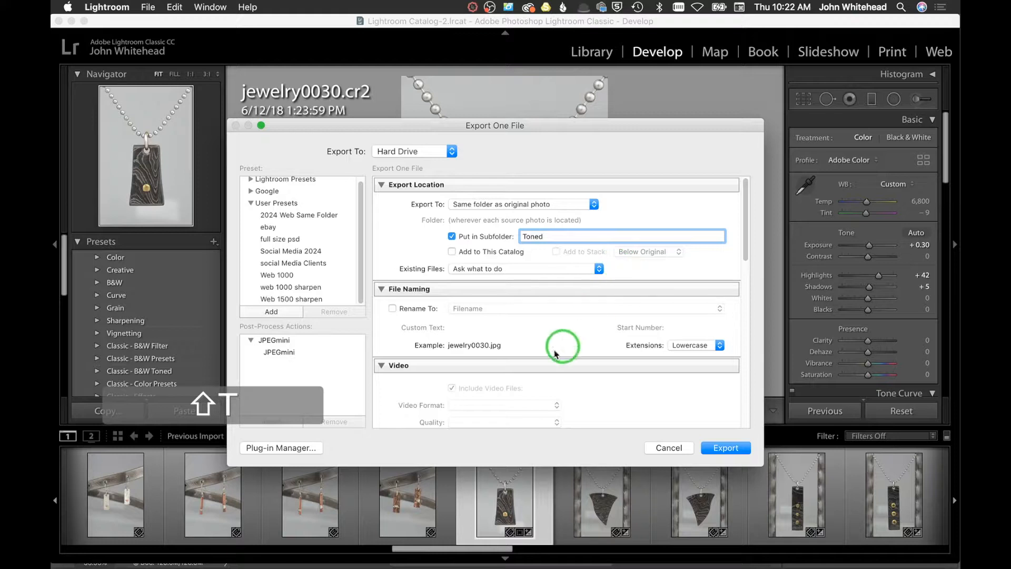
- Set the exported JPEG's long edge to 1000 pixels in the image sizing options
{"action": "scroll", "coordinate": [521, 325], "scroll_direction": "down", "scroll_amount": 2}
{"action": "scroll", "coordinate": [521, 326], "scroll_direction": "down", "scroll_amount": 7}
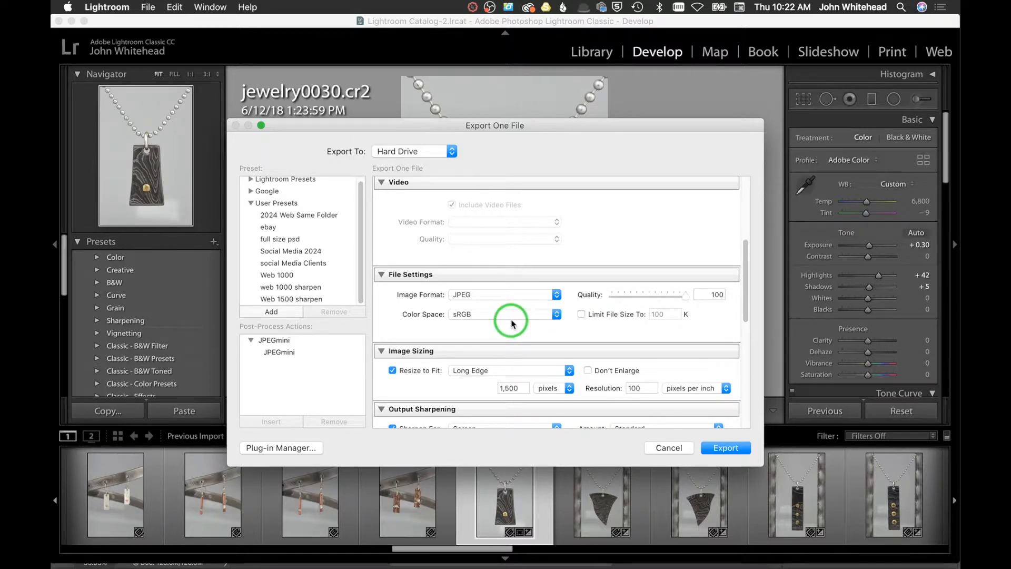
{"action": "scroll", "coordinate": [511, 323], "scroll_direction": "down", "scroll_amount": 5}
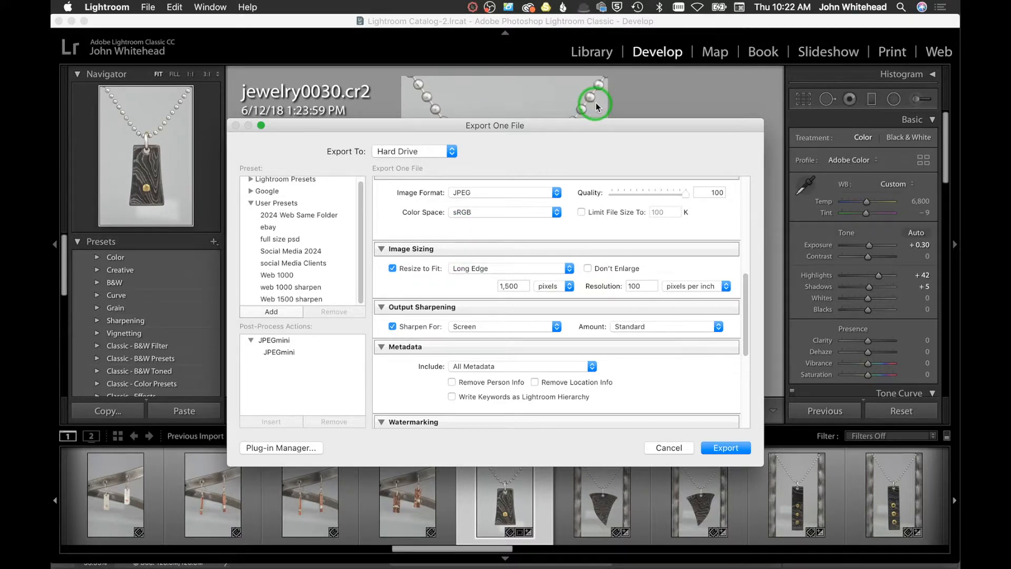
{"action": "left_click", "coordinate": [518, 284]}
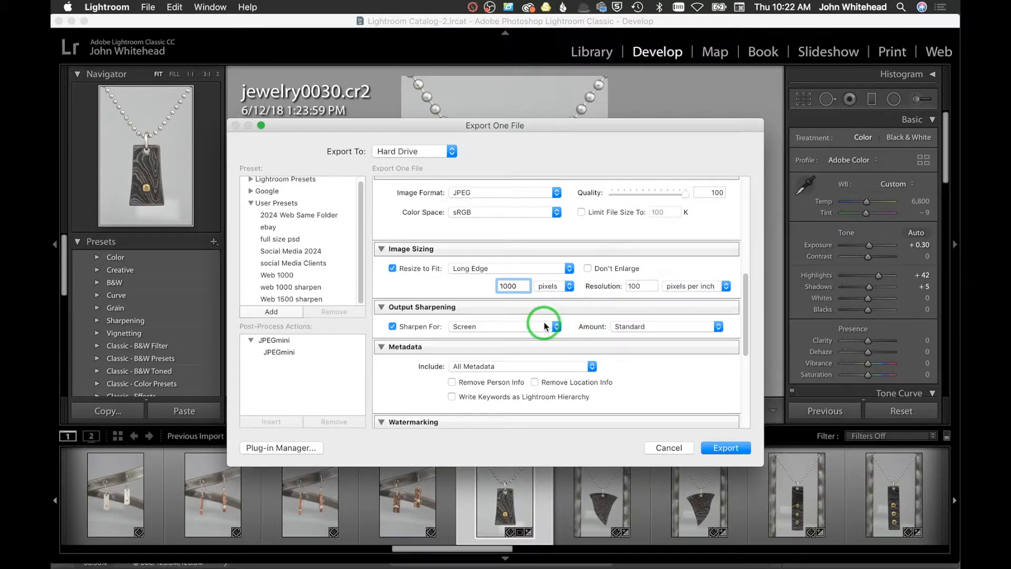
{"action": "scroll", "coordinate": [545, 326], "scroll_direction": "down", "scroll_amount": 5}
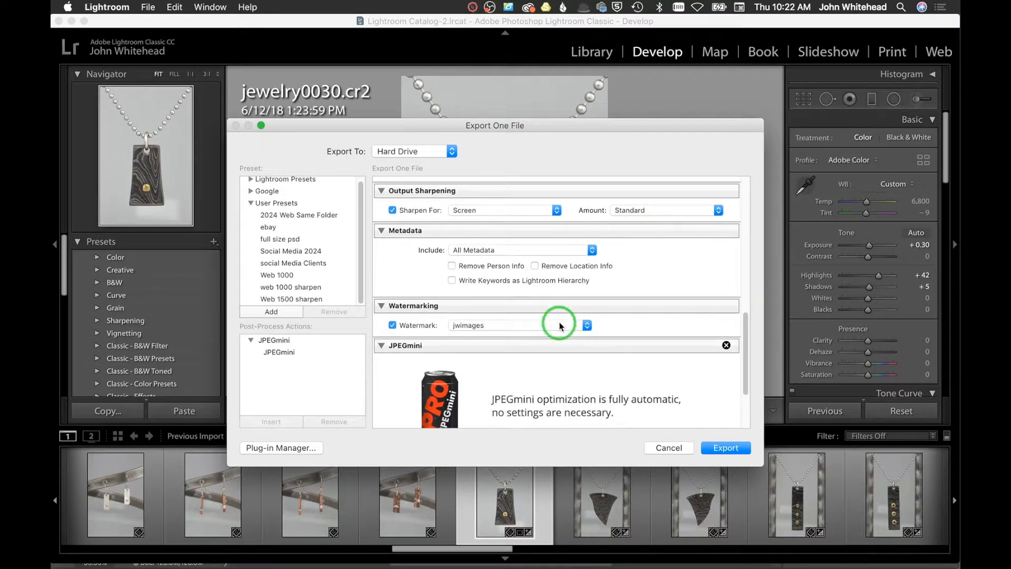
- Edit the jwimages export watermark and replace its graphic with the Metal Design logo PNG from the Metal Design Stuff folder
{"action": "left_click", "coordinate": [478, 328]}
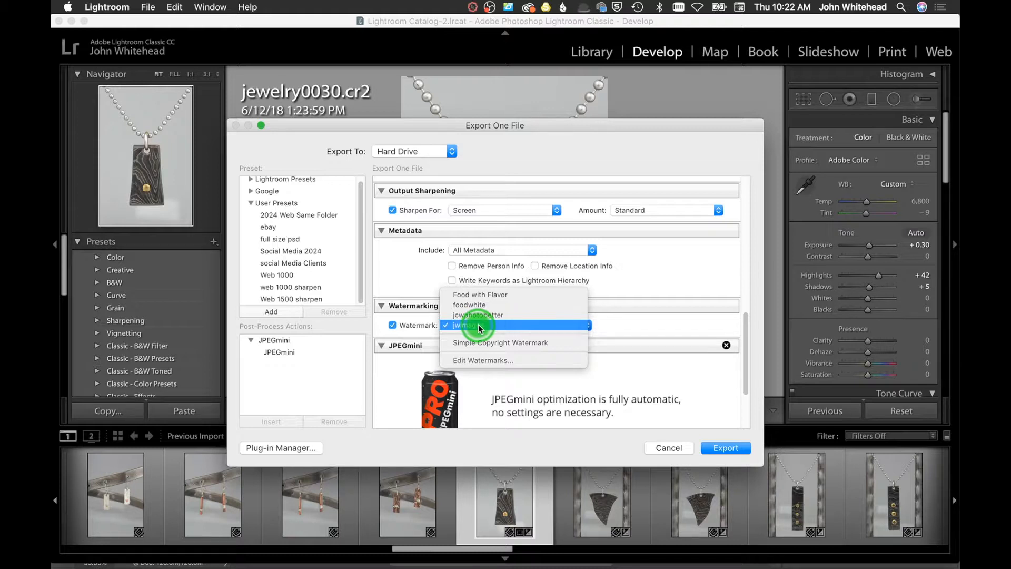
{"action": "left_click", "coordinate": [492, 360]}
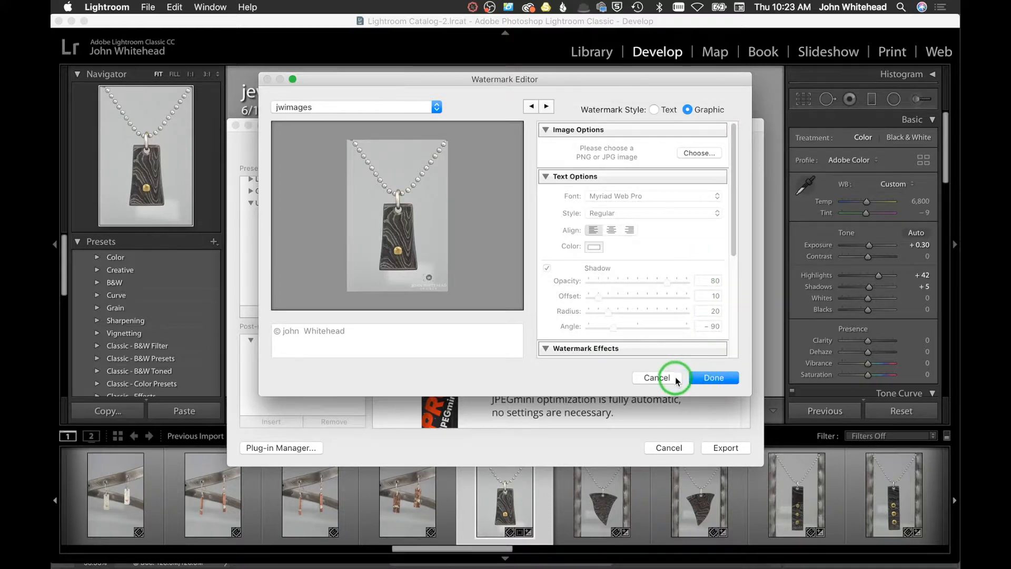
{"action": "scroll", "coordinate": [668, 226], "scroll_direction": "down", "scroll_amount": 5}
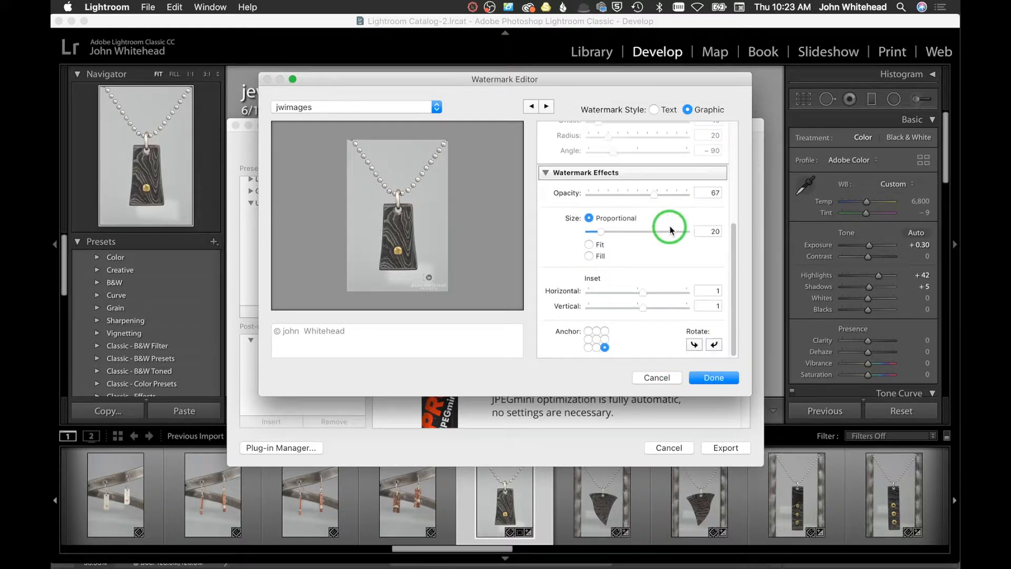
{"action": "scroll", "coordinate": [705, 316], "scroll_direction": "up", "scroll_amount": 5}
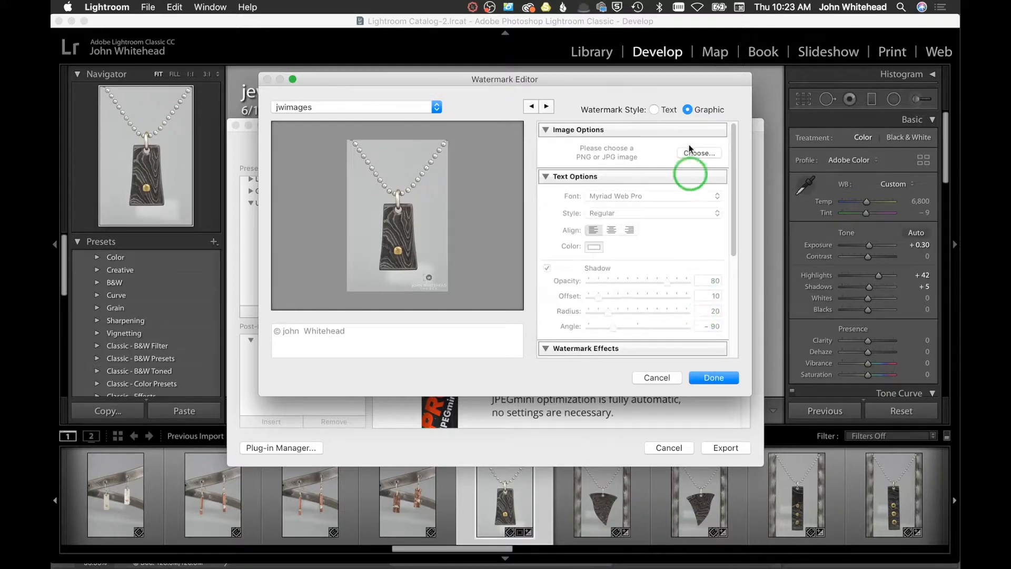
{"action": "left_click", "coordinate": [699, 153]}
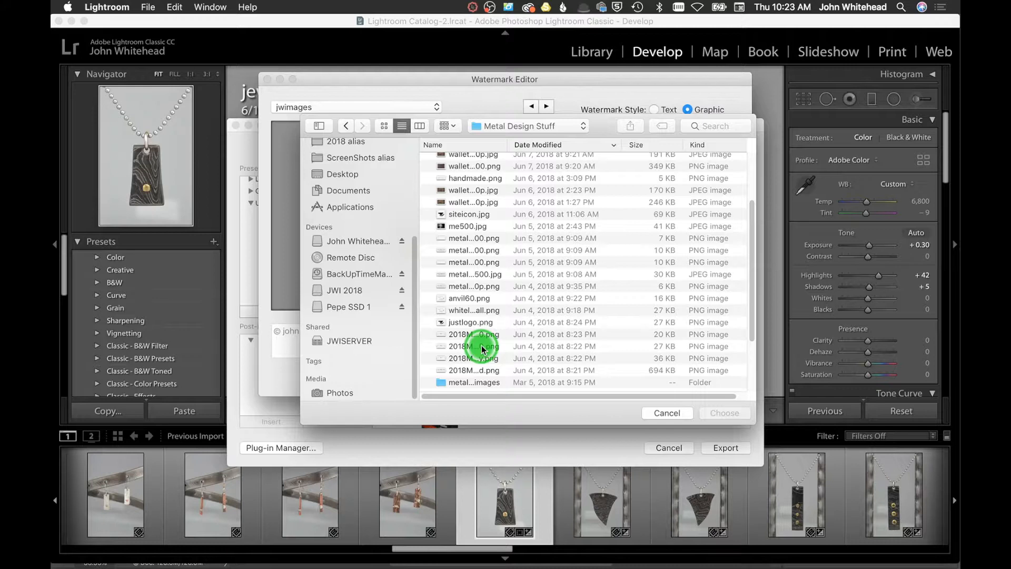
{"action": "left_click", "coordinate": [481, 346]}
{"action": "left_click", "coordinate": [716, 413]}
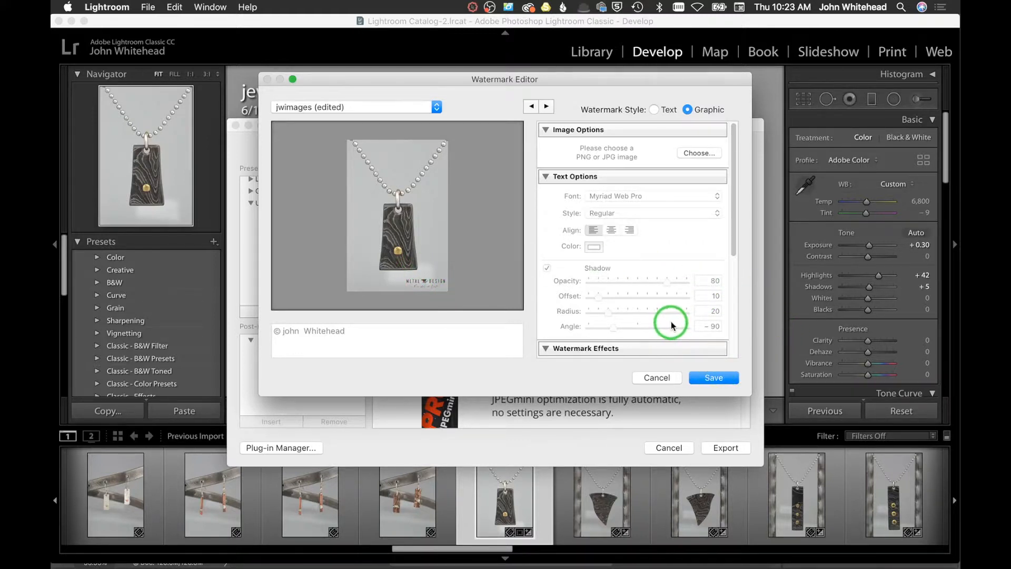
- Save the edited watermark as a new preset named Metal Design
{"action": "left_click", "coordinate": [710, 377]}
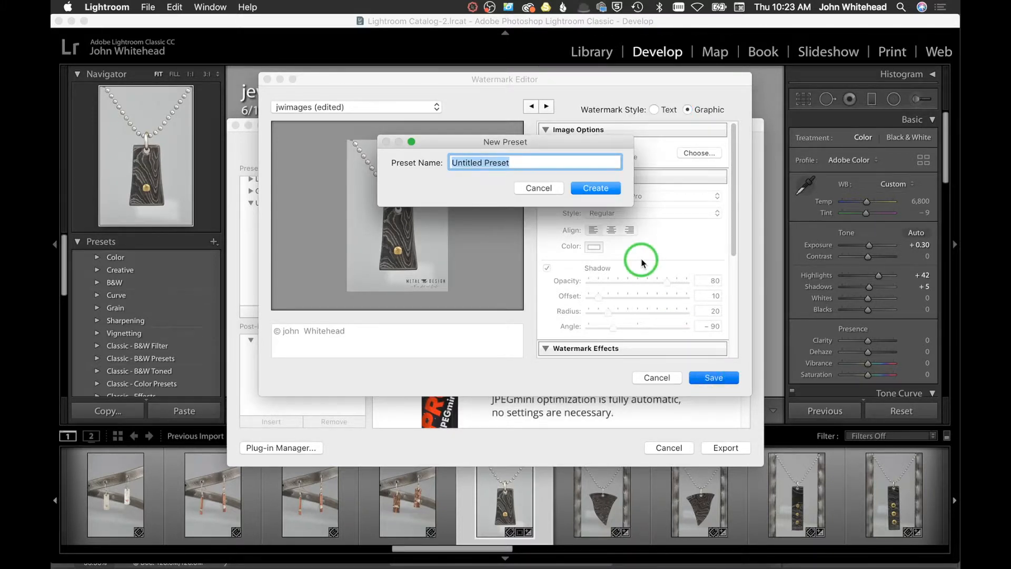
{"action": "type", "text": "Metal Design"}
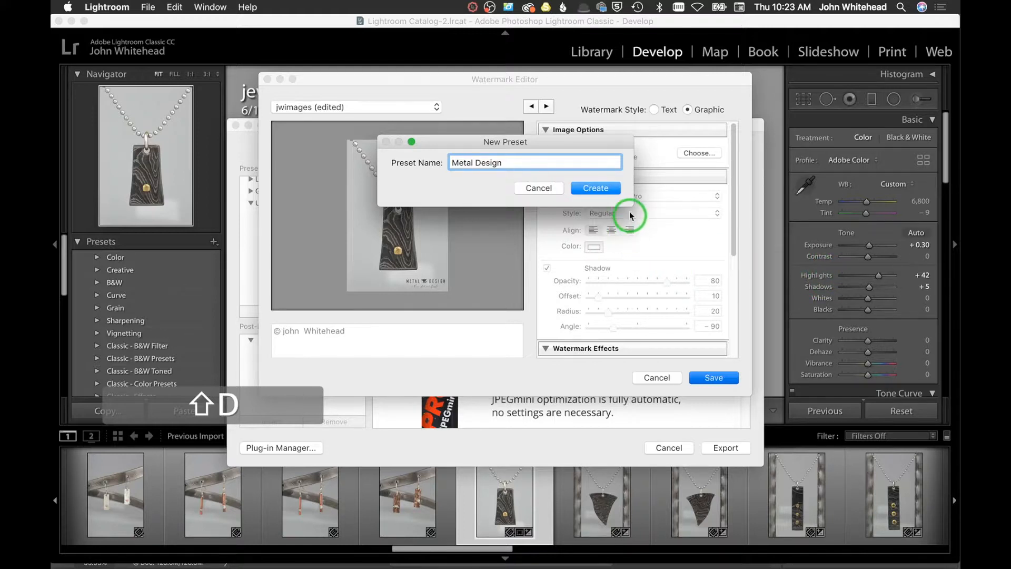
{"action": "left_click", "coordinate": [594, 187]}
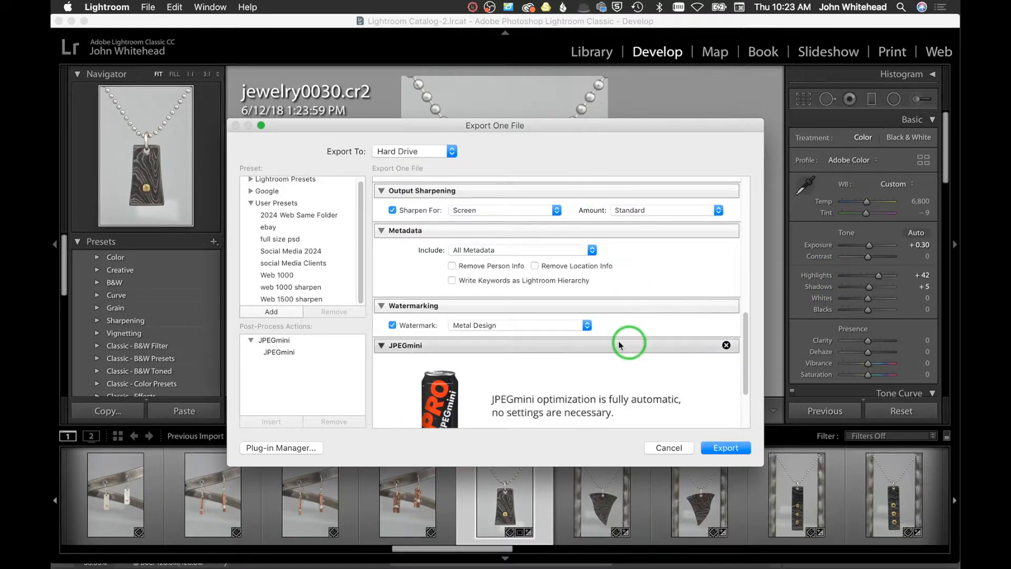
- Save the export settings as a user preset named Metal Design 1000p and export the pendant photo
{"action": "scroll", "coordinate": [610, 345], "scroll_direction": "down", "scroll_amount": 5}
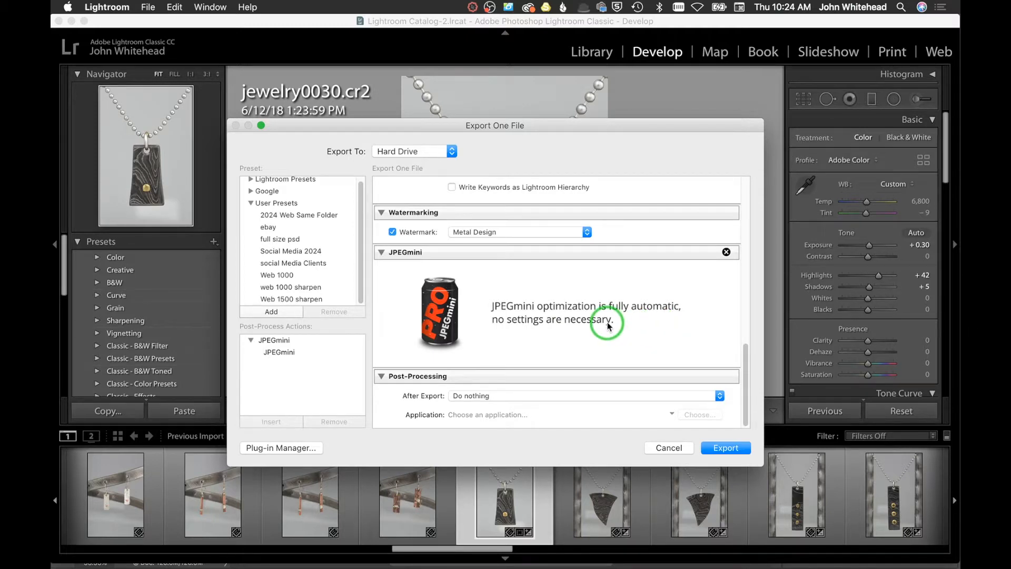
{"action": "scroll", "coordinate": [634, 343], "scroll_direction": "up", "scroll_amount": 10}
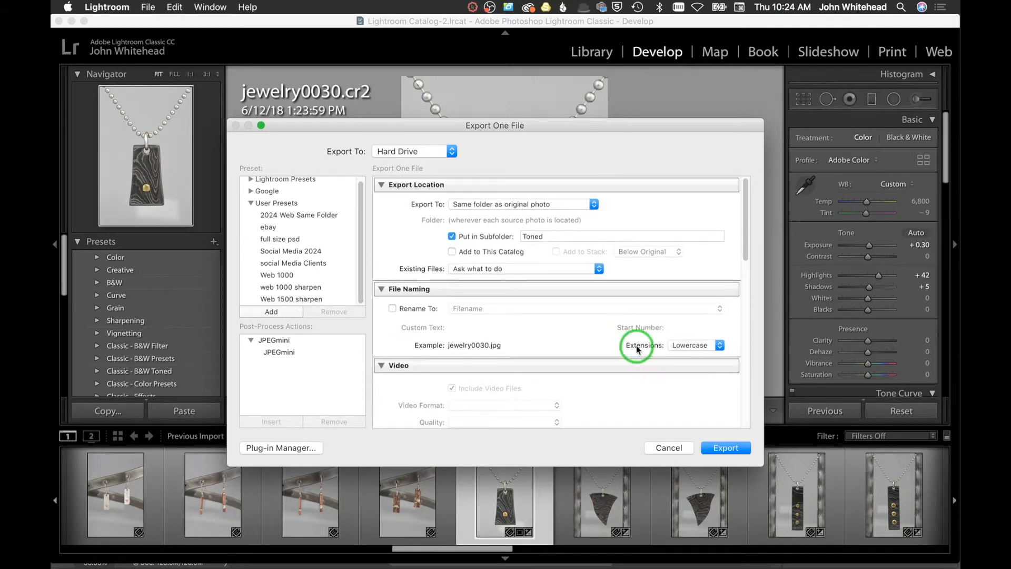
{"action": "scroll", "coordinate": [637, 347], "scroll_direction": "down", "scroll_amount": 10}
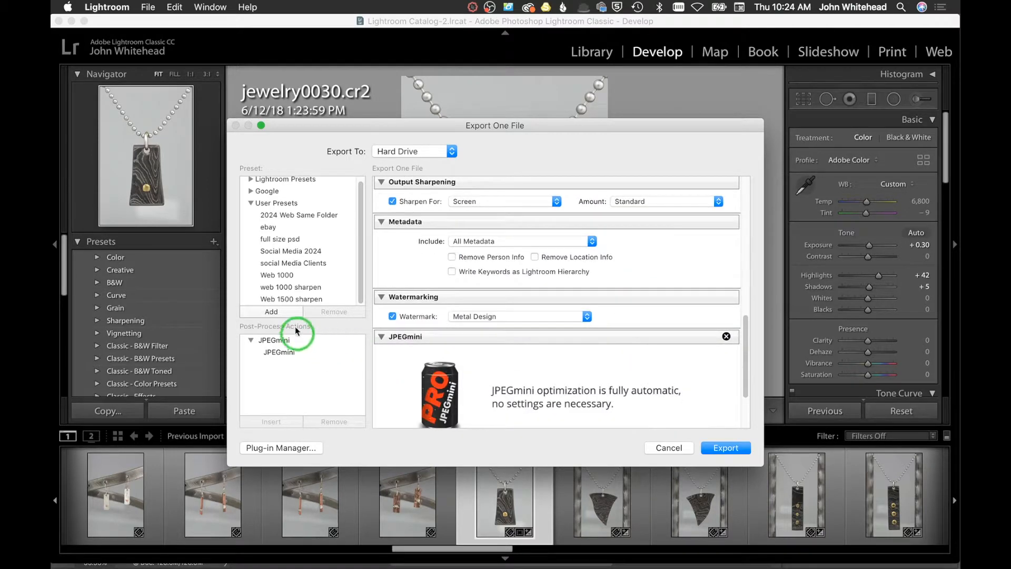
{"action": "left_click", "coordinate": [269, 312]}
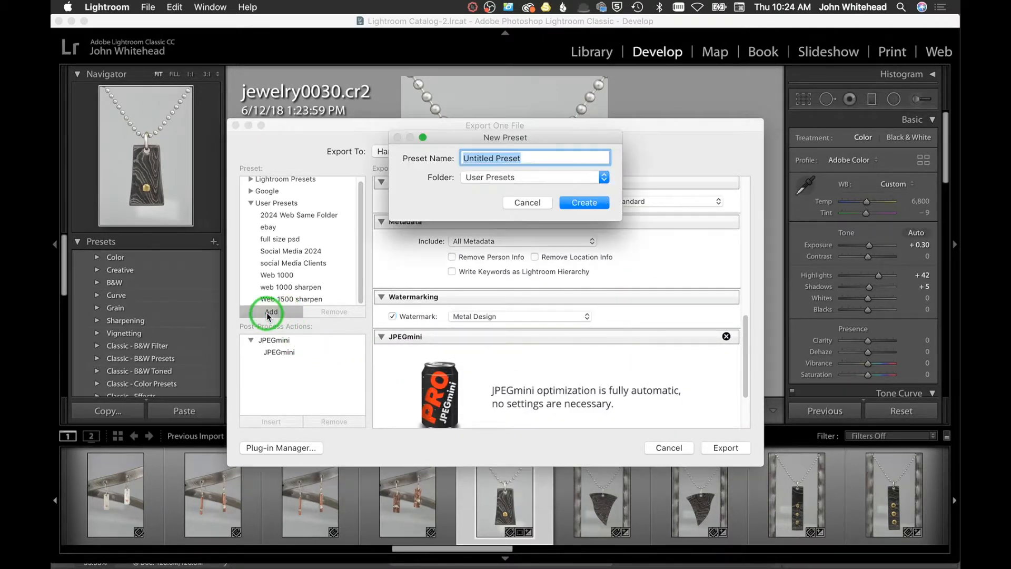
{"action": "type", "text": "Metal Design"}
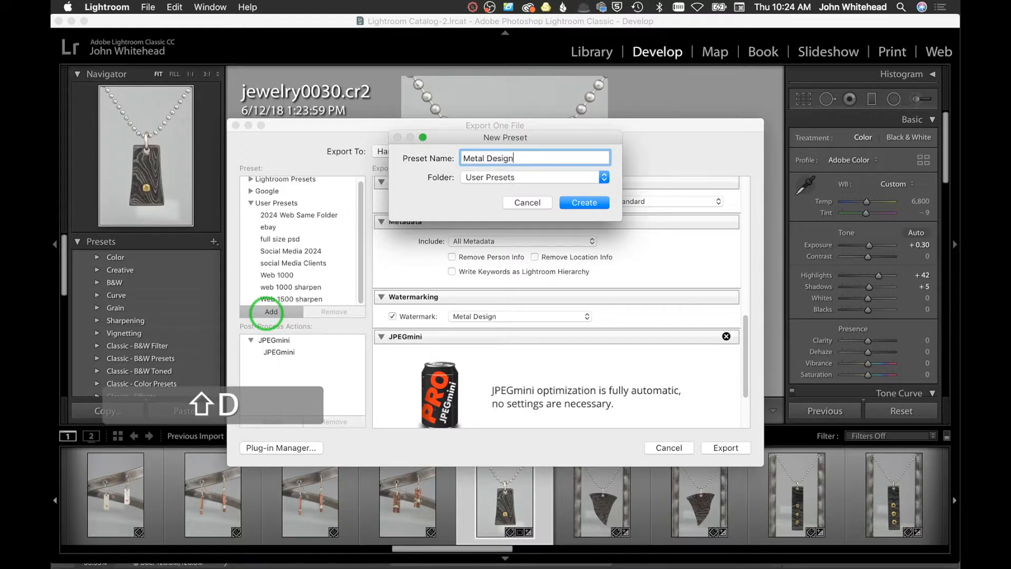
{"action": "type", "text": " 1000p"}
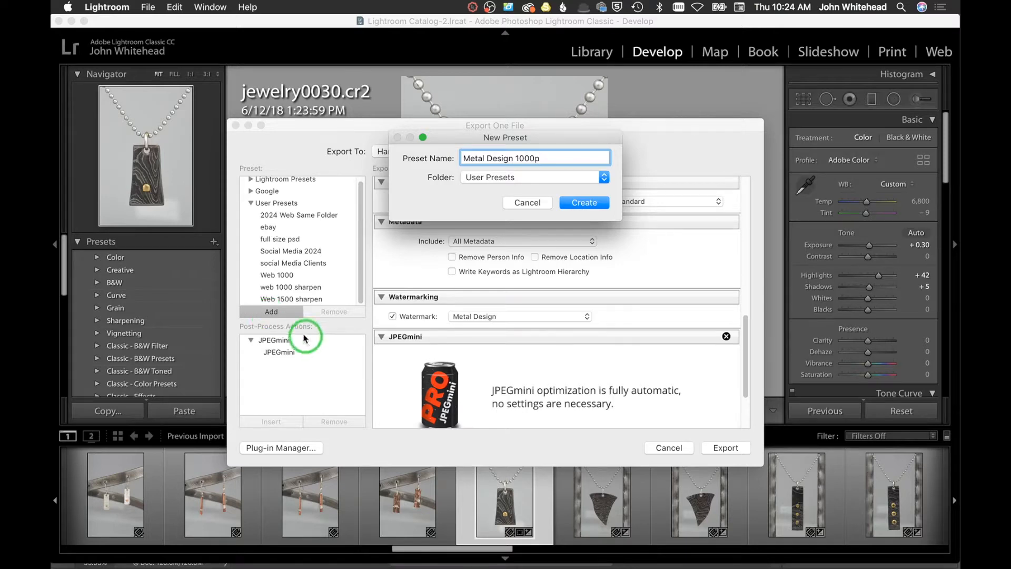
{"action": "left_click", "coordinate": [589, 203]}
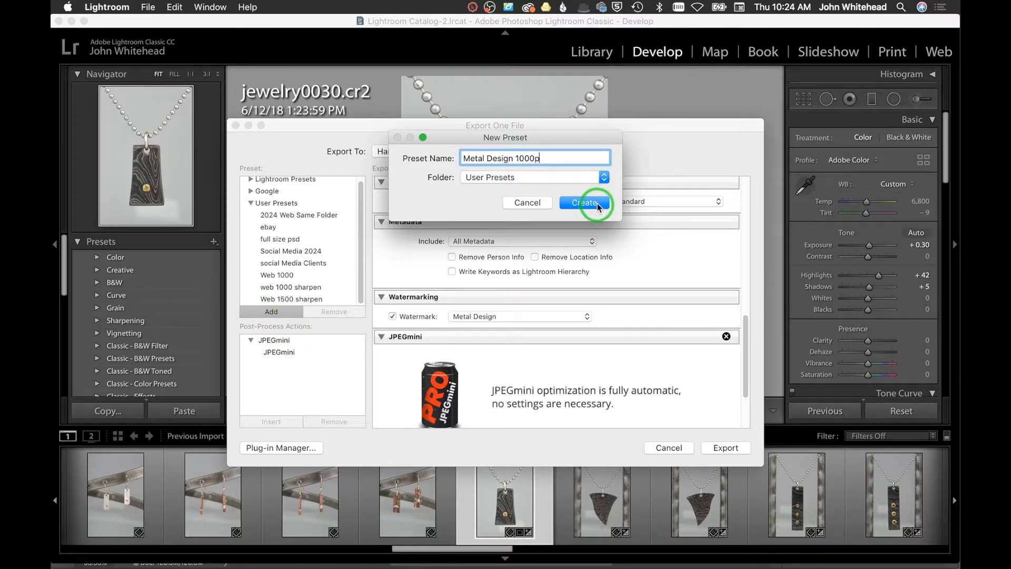
{"action": "left_click", "coordinate": [722, 448]}
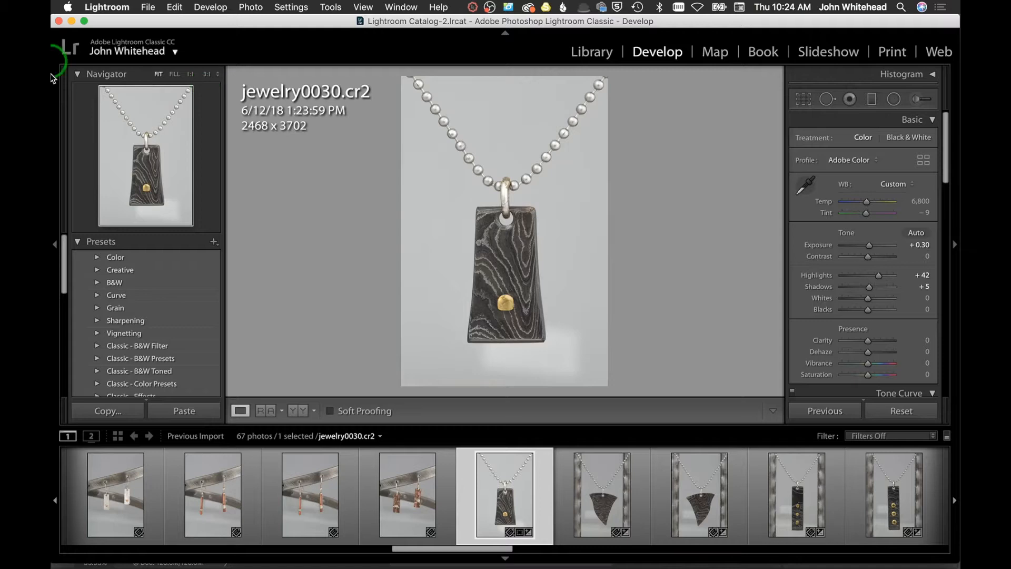
- Switch to Finder, sort the jewelry6-14-18 folder by date modified, and open its Toned subfolder
{"action": "mouse_move", "coordinate": [52, 69]}
{"action": "left_click", "coordinate": [70, 83]}
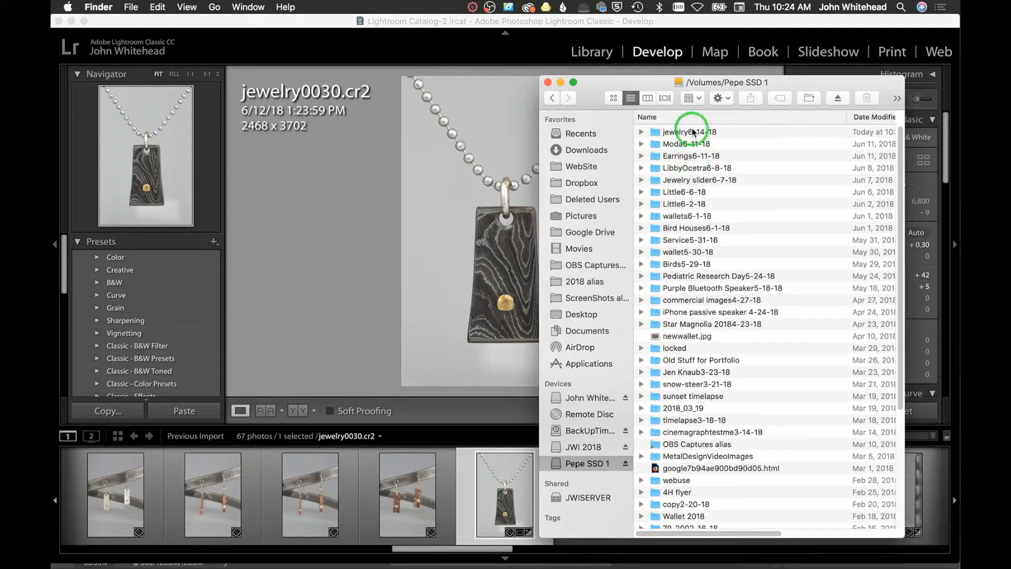
{"action": "left_click", "coordinate": [693, 132]}
{"action": "double_click", "coordinate": [693, 133]}
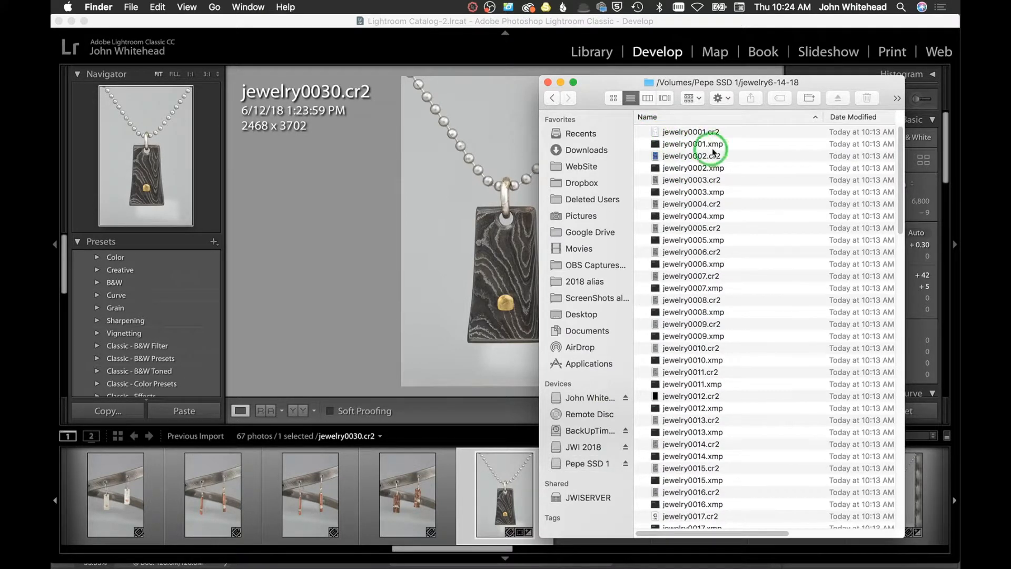
{"action": "left_click", "coordinate": [853, 120]}
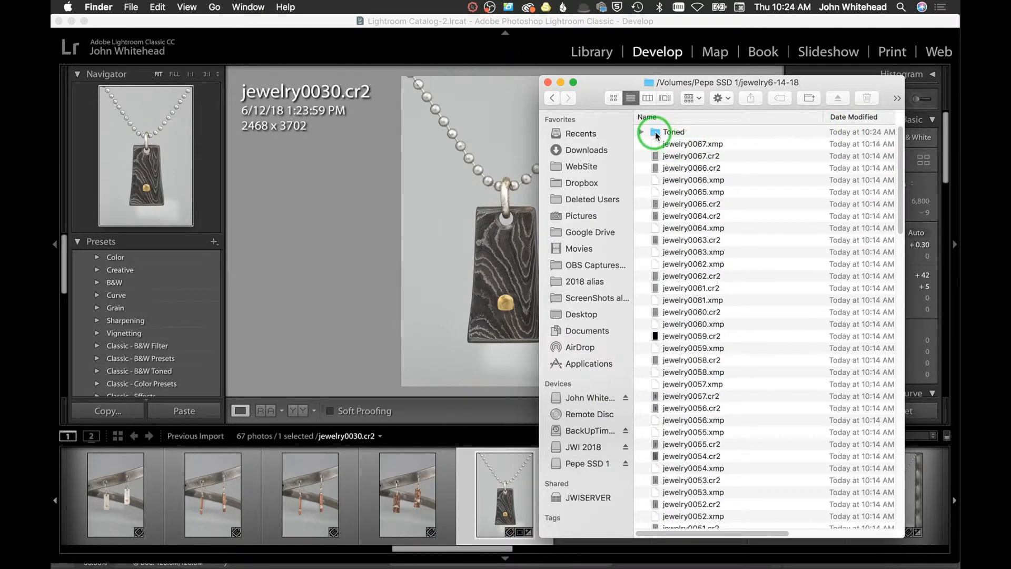
{"action": "left_click", "coordinate": [669, 133]}
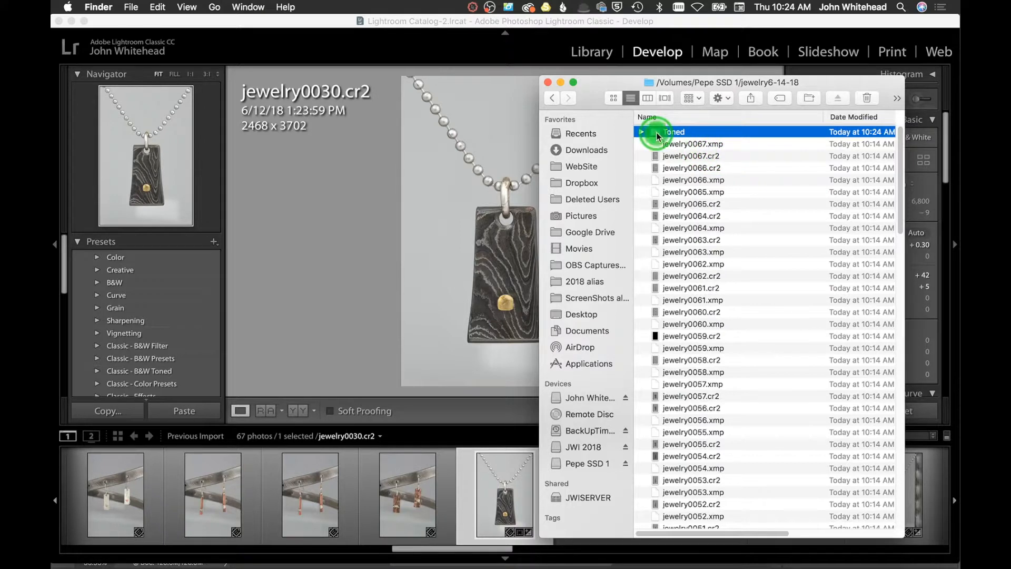
{"action": "double_click", "coordinate": [656, 135]}
- Open the exported jewelry0030.jpg in Photoshop using its embedded color profile, and move the Actions panel off the image
{"action": "left_click_drag", "start_coordinate": [653, 135], "coordinate": [72, 173]}
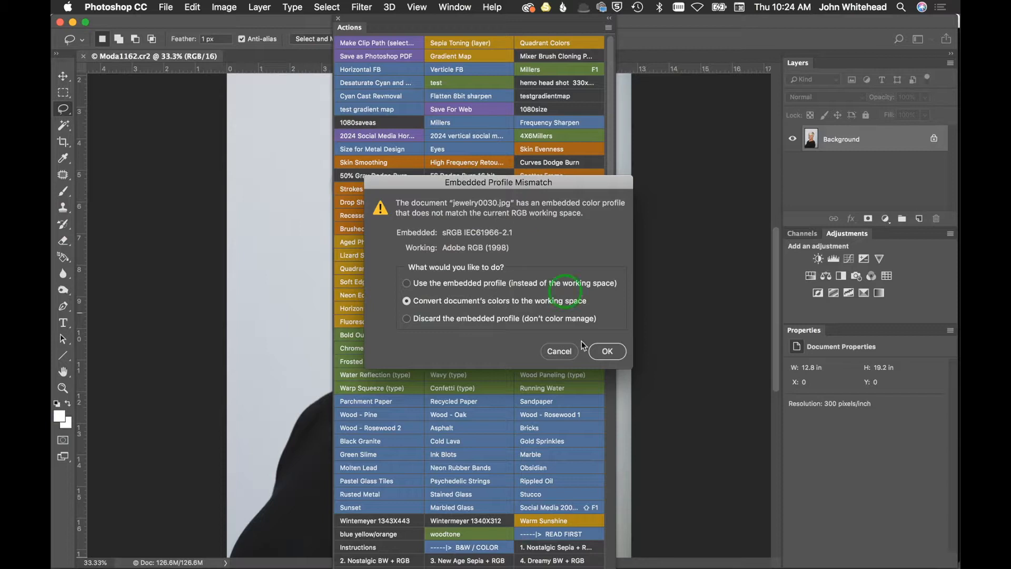
{"action": "left_click", "coordinate": [413, 284]}
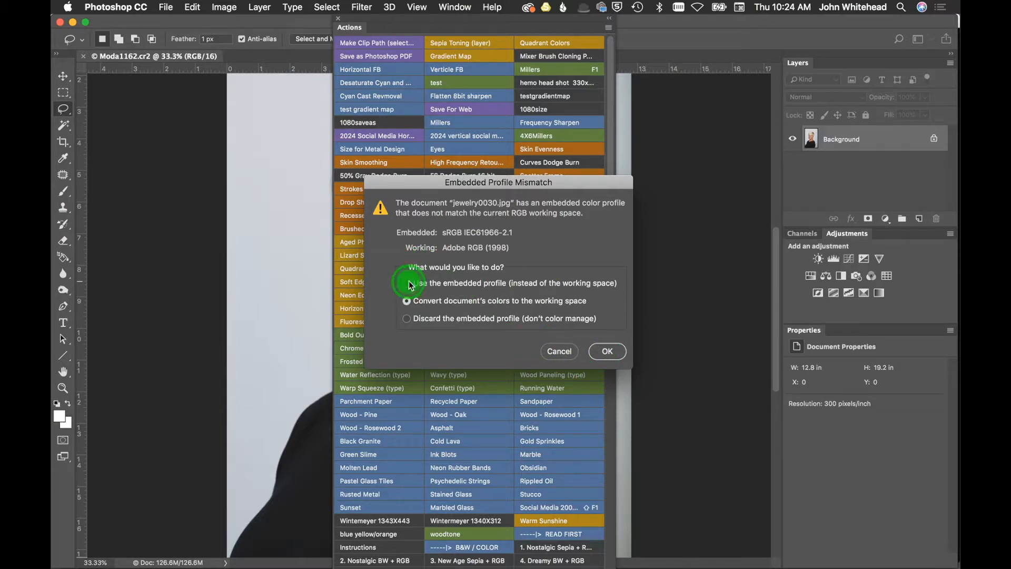
{"action": "left_click", "coordinate": [608, 352]}
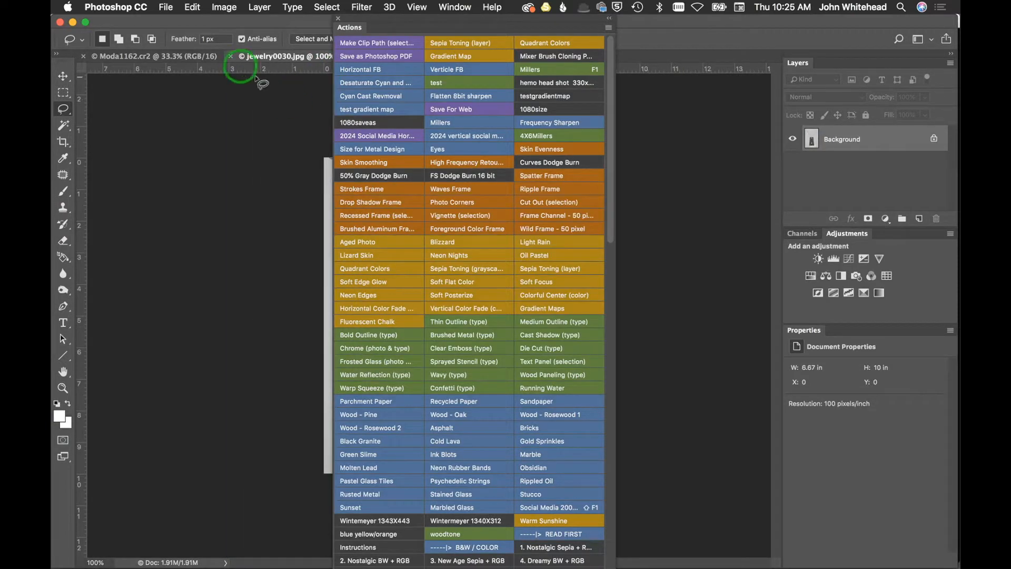
{"action": "left_click_drag", "start_coordinate": [491, 19], "coordinate": [959, 123]}
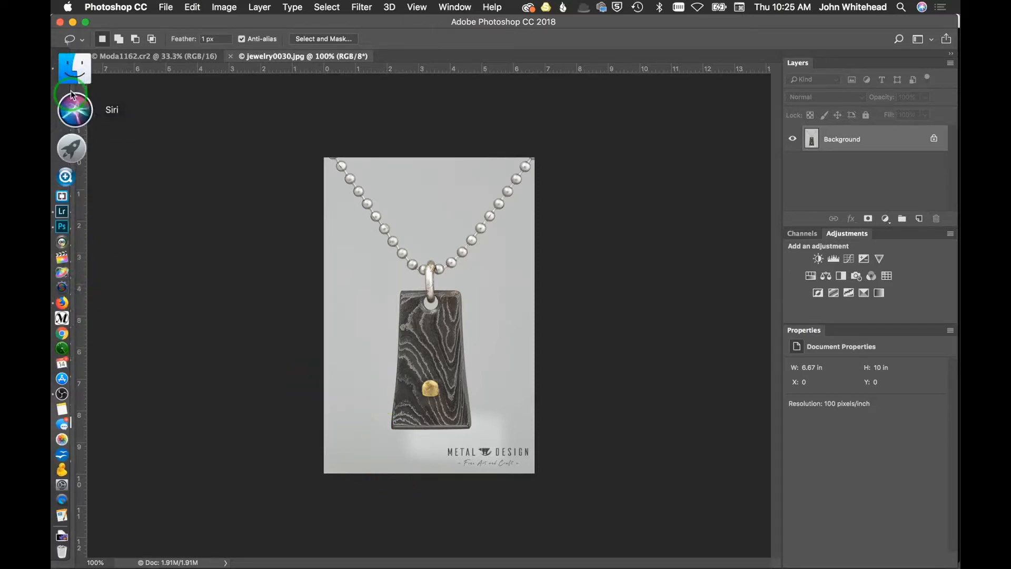
- Return to Lightroom and compare the two triangular pendant photos, jewelry0031 and jewelry0032
{"action": "left_click", "coordinate": [65, 158]}
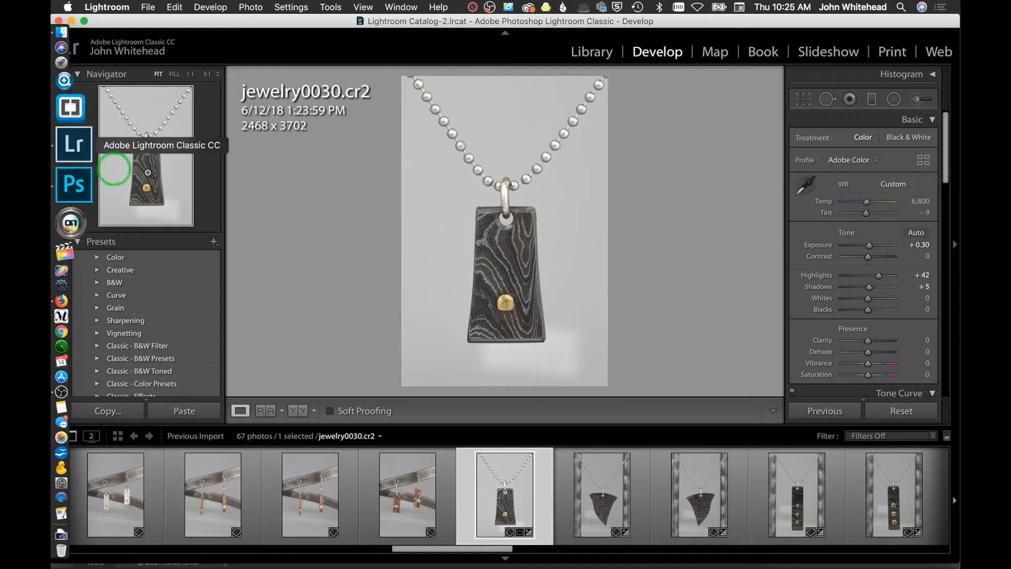
{"action": "left_click", "coordinate": [605, 506]}
{"action": "left_click", "coordinate": [700, 508]}
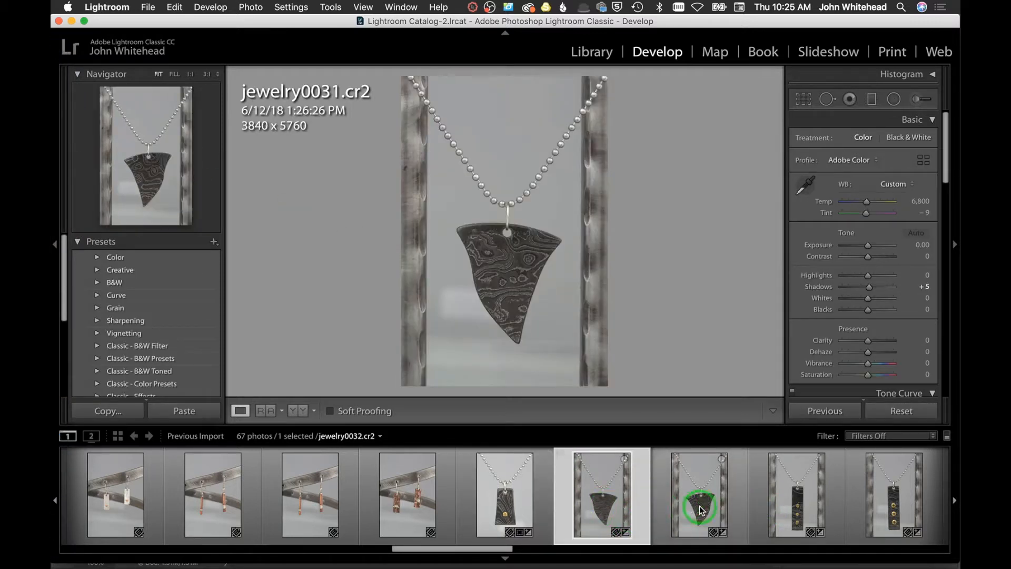
{"action": "left_click", "coordinate": [686, 479]}
{"action": "left_click", "coordinate": [603, 492]}
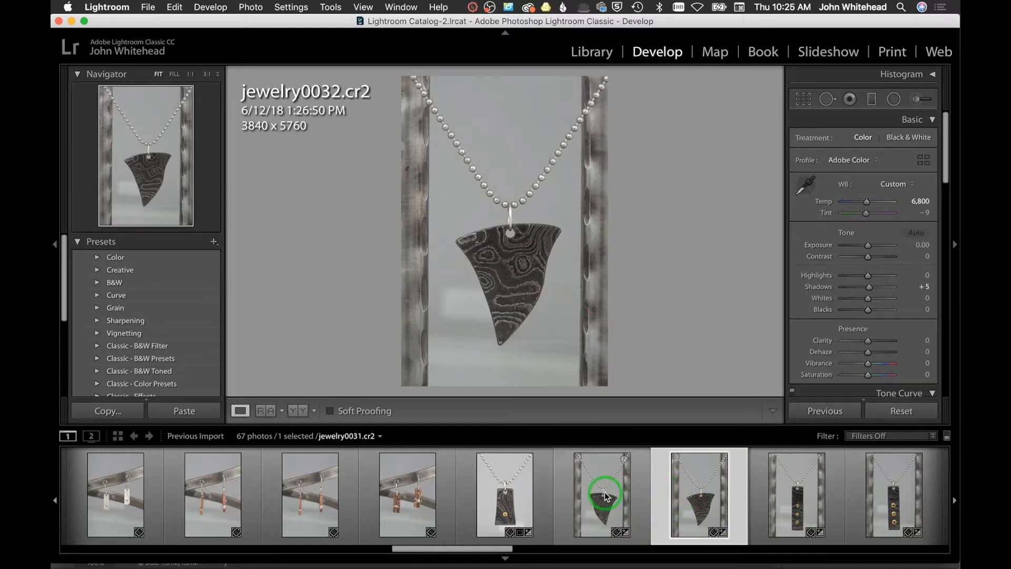
{"action": "left_click", "coordinate": [691, 498]}
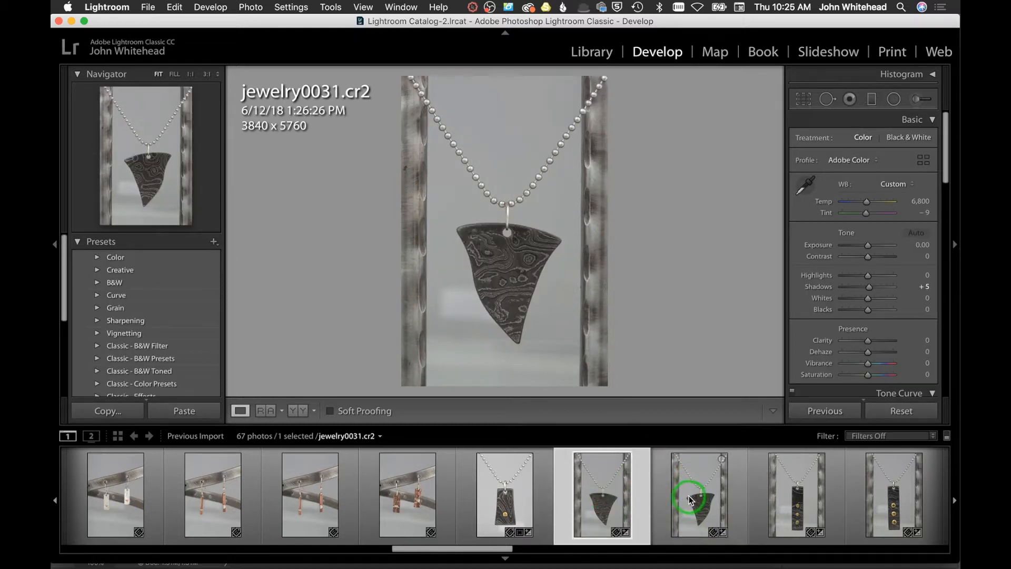
{"action": "left_click", "coordinate": [565, 492]}
- Synchronize treatment and profile, white balance and basic tone from jewelry0030 to jewelry0031 and jewelry0032, and display jewelry0031
{"action": "left_click", "coordinate": [502, 493]}
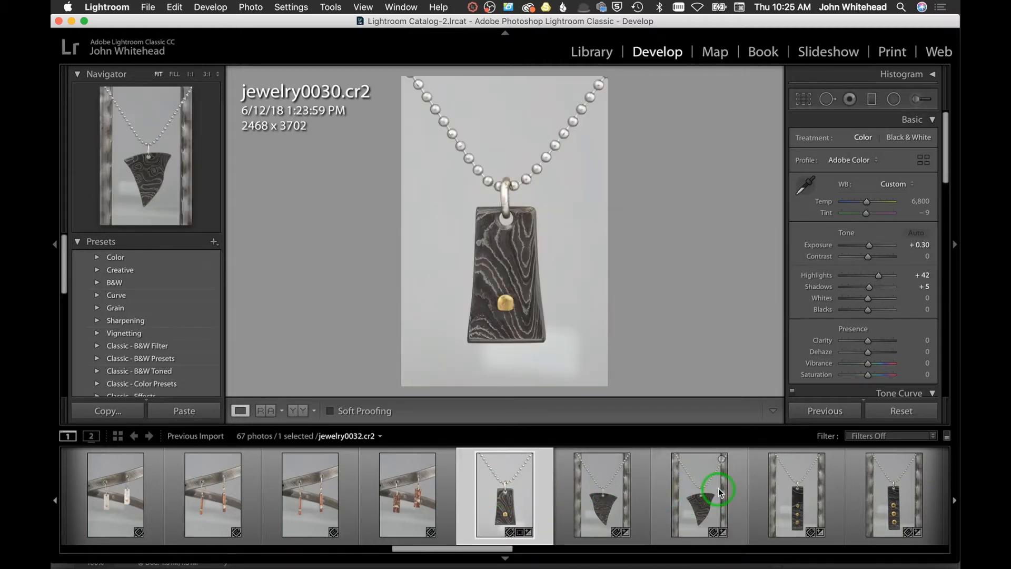
{"action": "left_click", "coordinate": [711, 488], "text": "super"}
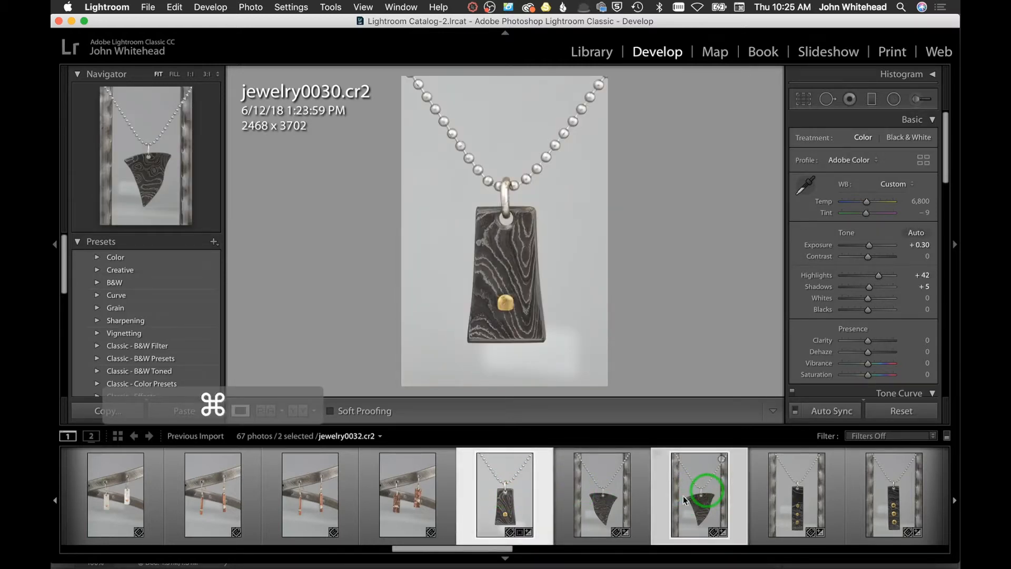
{"action": "left_click", "coordinate": [600, 504], "text": "super"}
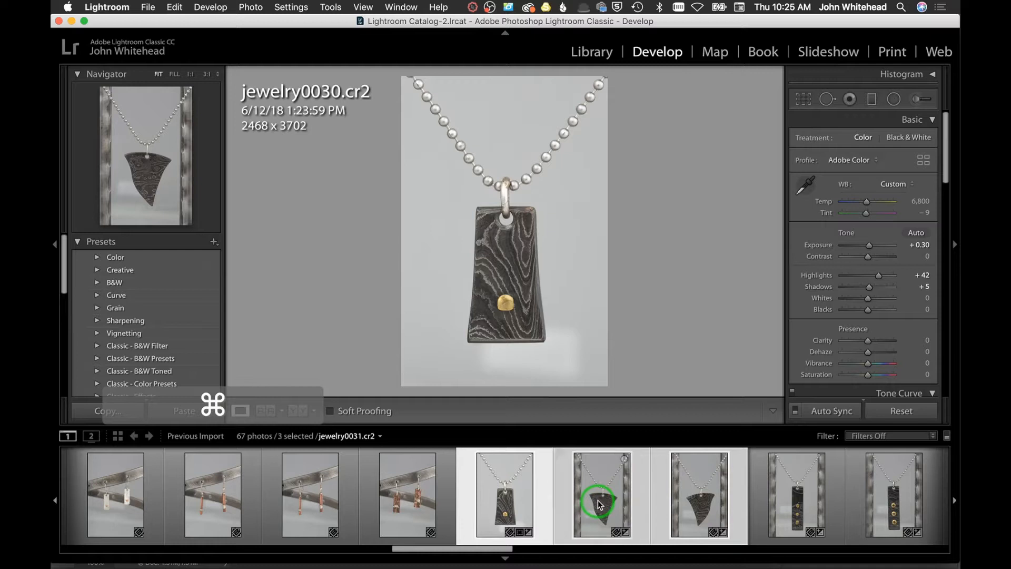
{"action": "left_click", "coordinate": [837, 413]}
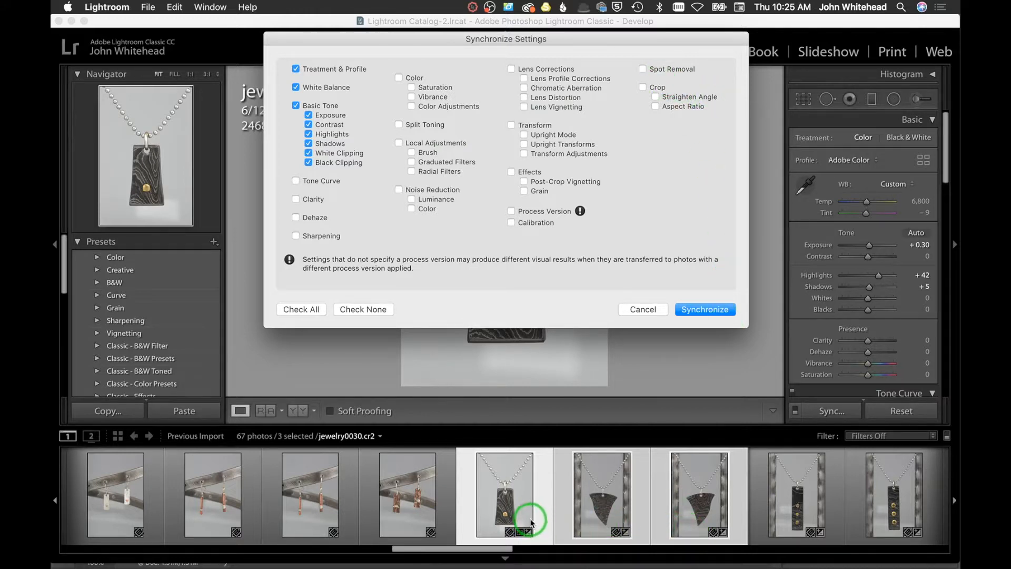
{"action": "left_click", "coordinate": [717, 310]}
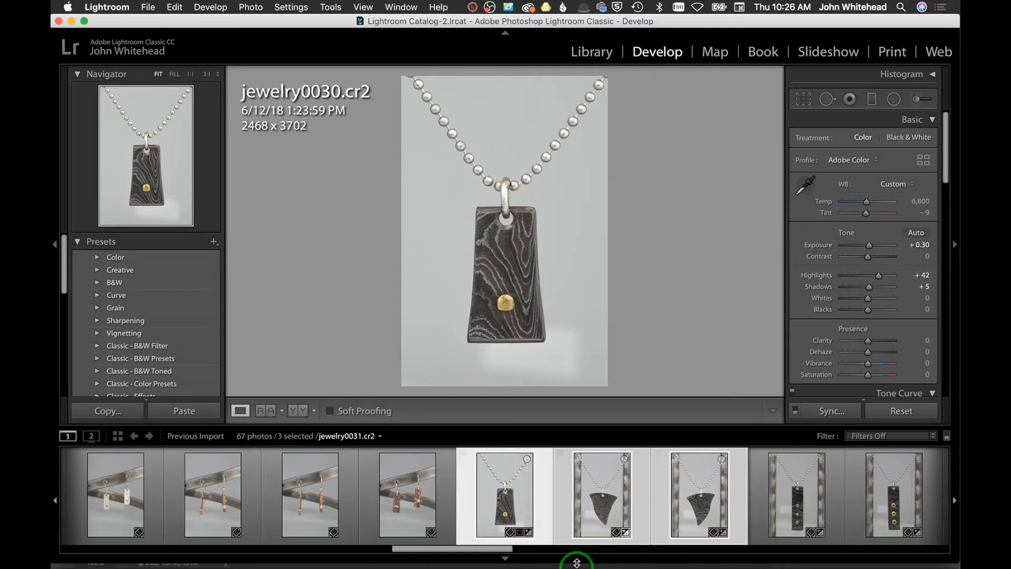
{"action": "left_click", "coordinate": [586, 505]}
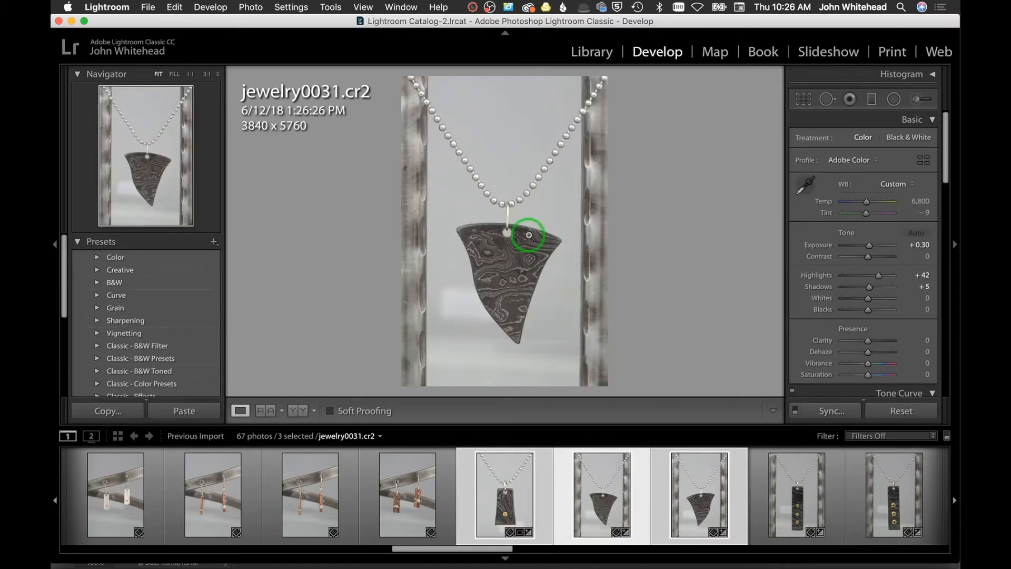
- Crop jewelry0031 at its original aspect ratio to about 2694 x 4041, excluding the metal frame and centering the pendant
{"action": "left_click", "coordinate": [804, 99]}
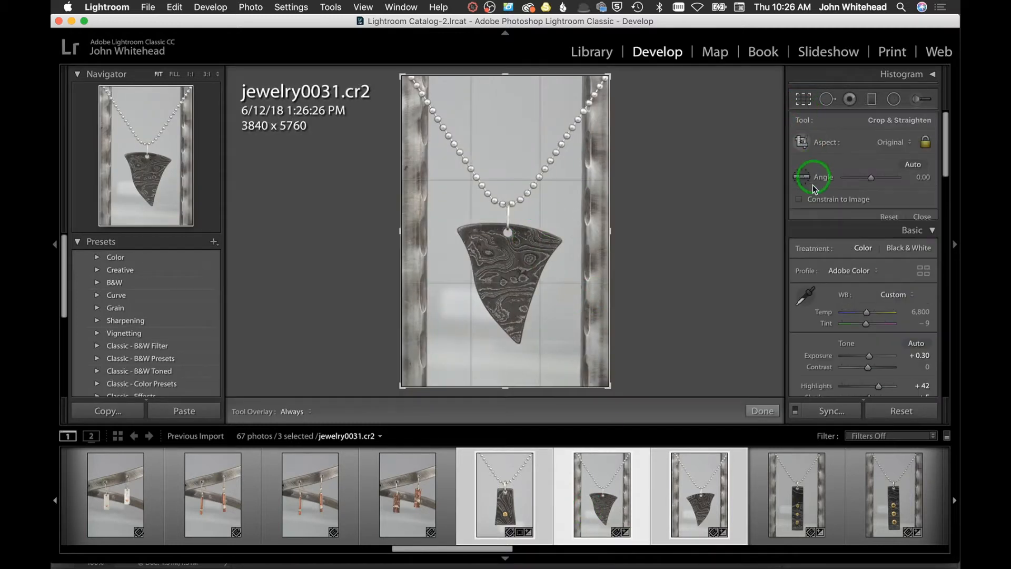
{"action": "key", "text": "shift"}
{"action": "key", "text": "alt"}
{"action": "left_click_drag", "start_coordinate": [611, 74], "coordinate": [584, 120]}
{"action": "left_click_drag", "start_coordinate": [532, 226], "coordinate": [534, 207]}
{"action": "key", "text": "shift"}
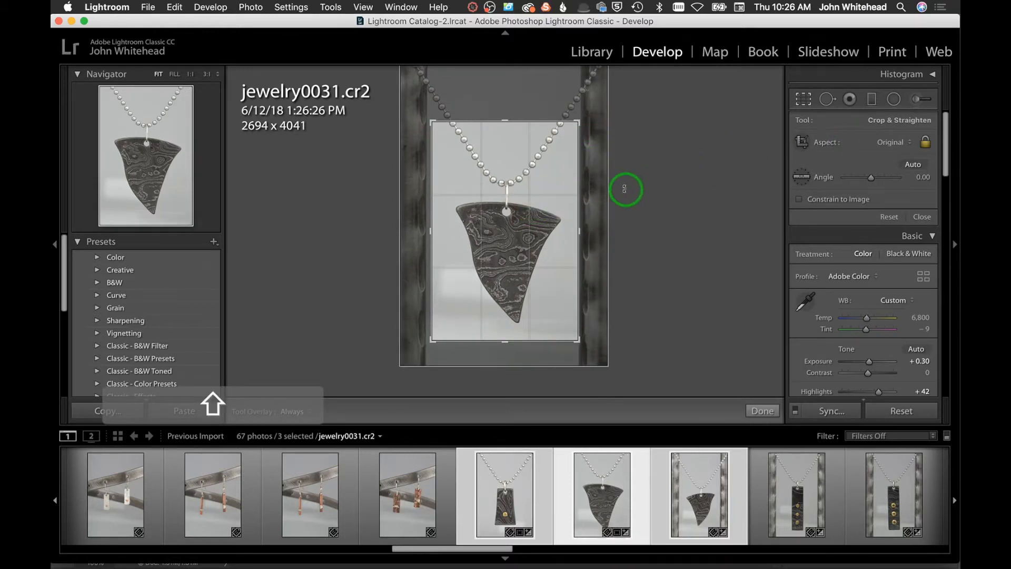
{"action": "key", "text": "Return"}
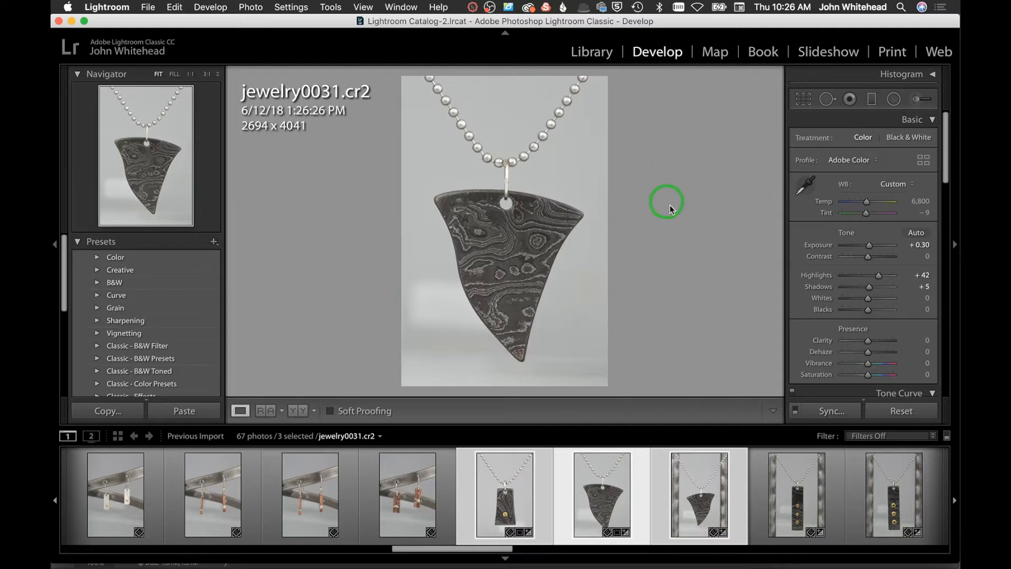
- Crop jewelry0032 to about 2660 x 3990 at its original aspect ratio, leaving out the metal frame and centering the pendant
{"action": "left_click", "coordinate": [726, 458]}
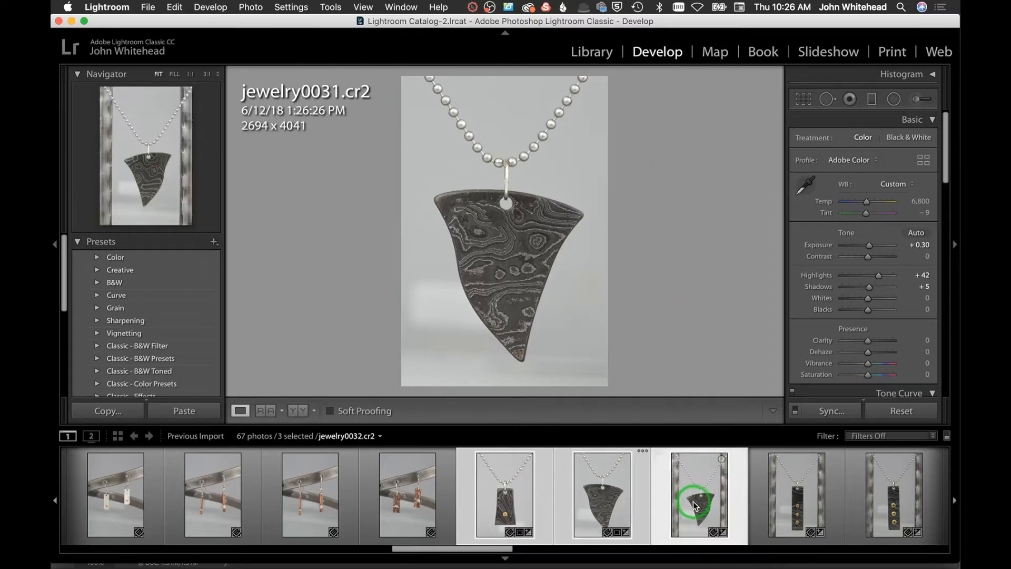
{"action": "left_click", "coordinate": [803, 99]}
{"action": "left_click_drag", "start_coordinate": [618, 76], "coordinate": [578, 122]}
{"action": "left_click_drag", "start_coordinate": [524, 238], "coordinate": [521, 223]}
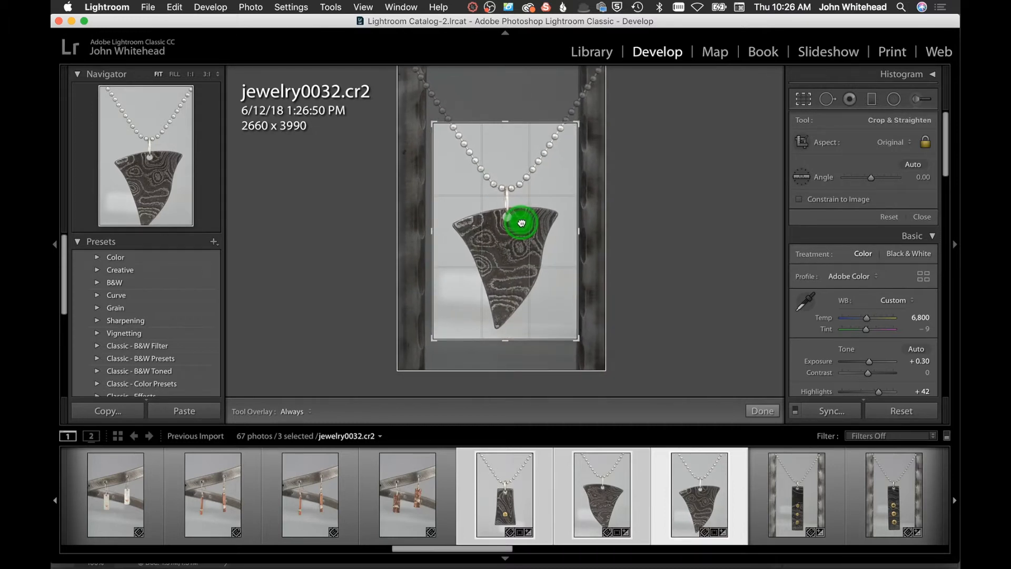
{"action": "left_click_drag", "start_coordinate": [521, 223], "coordinate": [523, 217]}
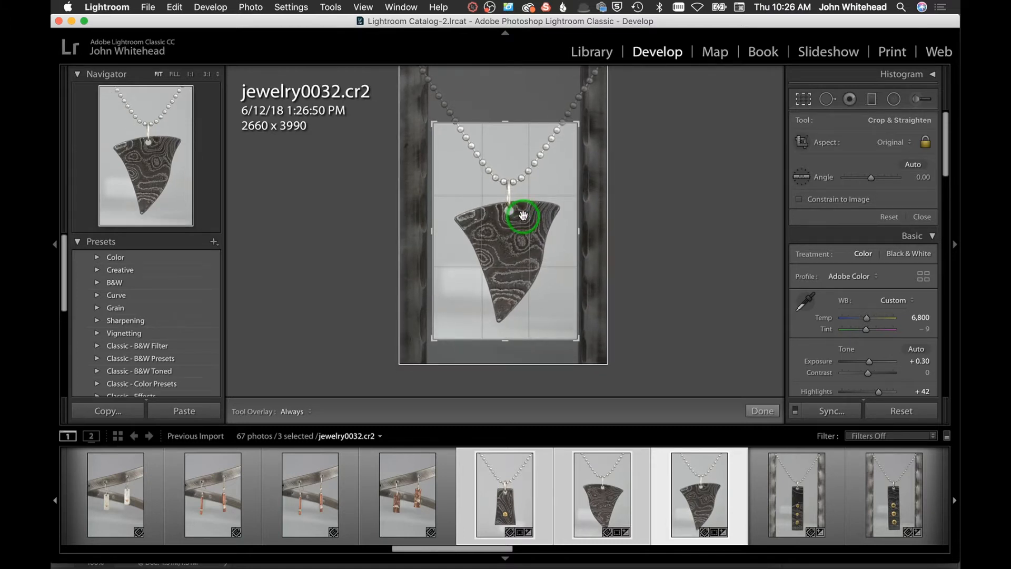
{"action": "key", "text": "Return"}
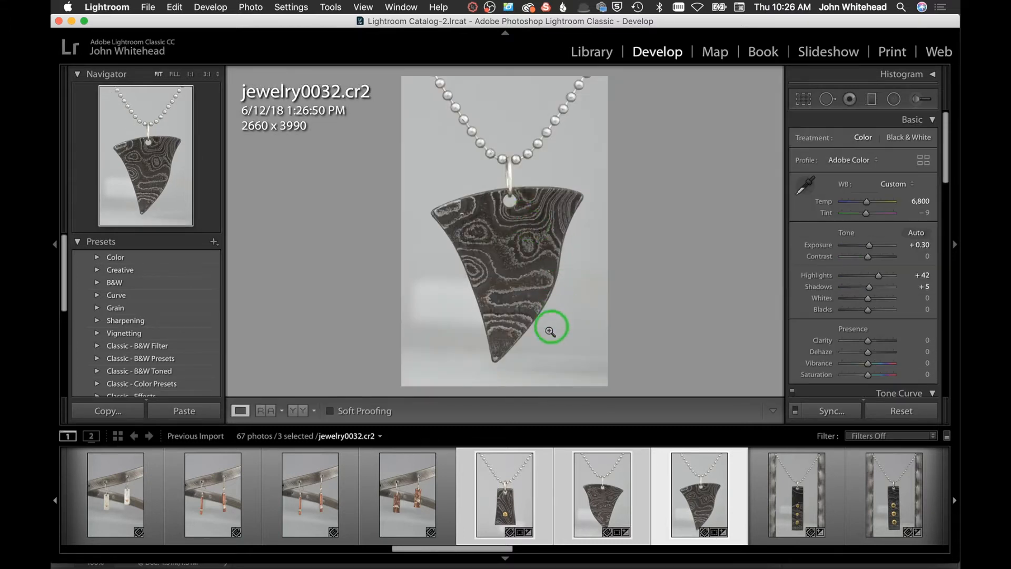
- Inspect jewelry0031 up close and reposition its crop so the pendant sits slightly higher in the frame
{"action": "left_click", "coordinate": [610, 496]}
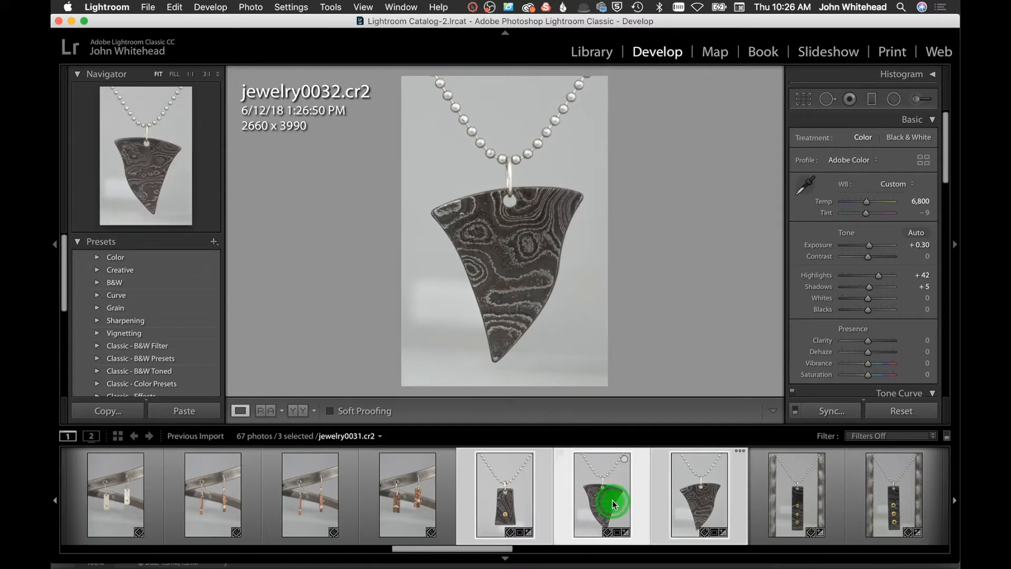
{"action": "left_click", "coordinate": [540, 235]}
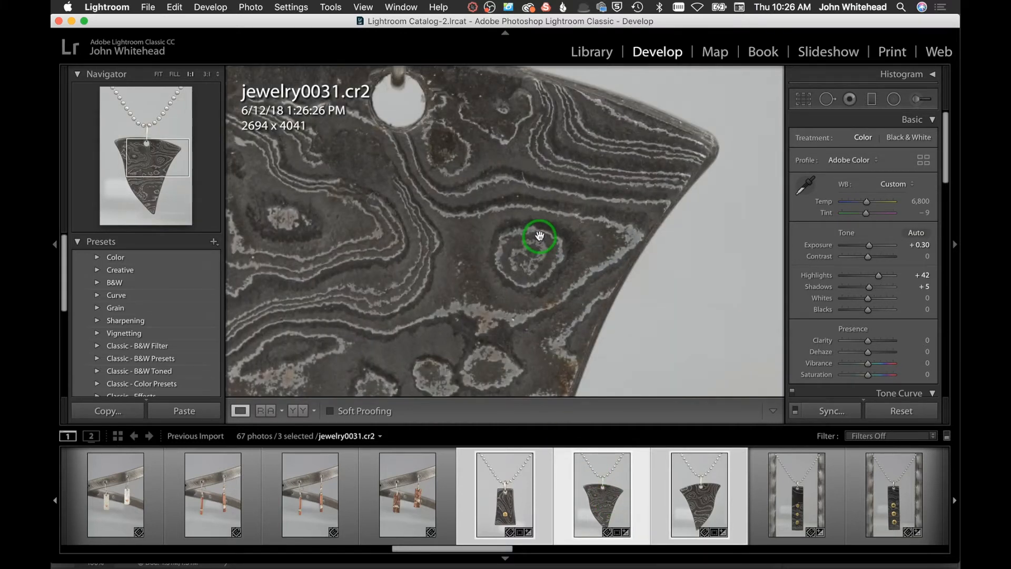
{"action": "key", "text": "super"}
{"action": "key", "text": "super+minus"}
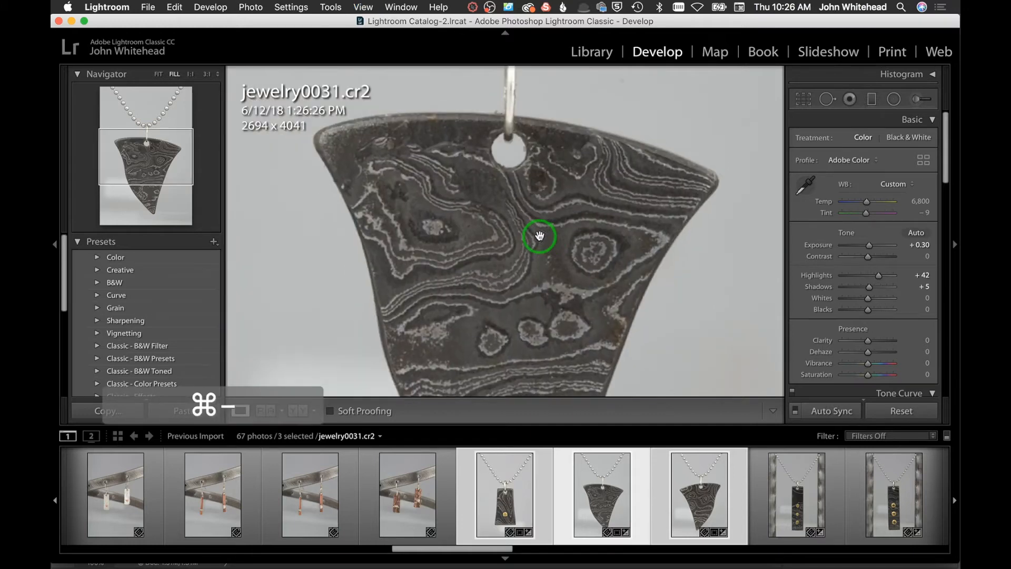
{"action": "key", "text": "super+minus"}
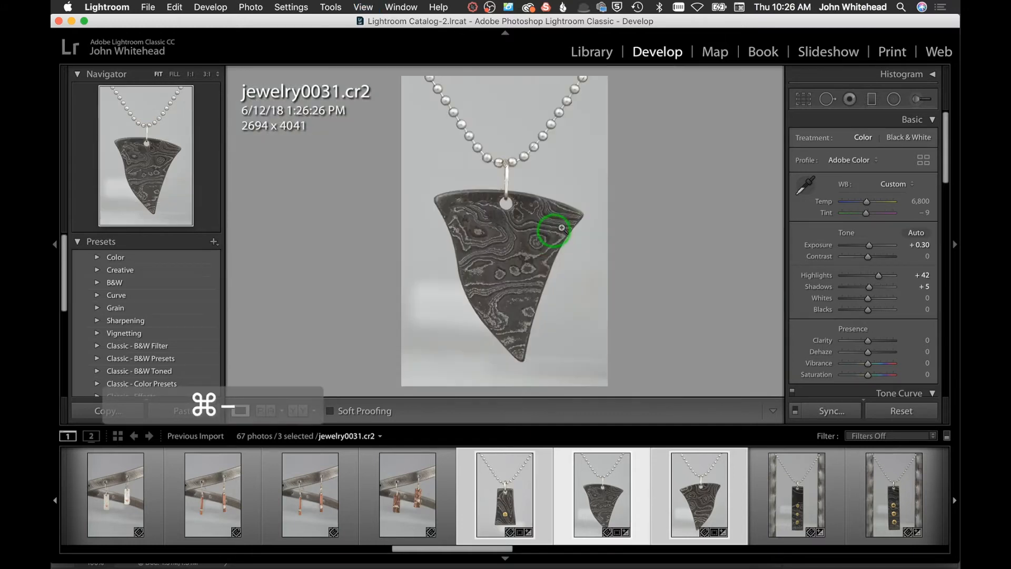
{"action": "left_click", "coordinate": [804, 100]}
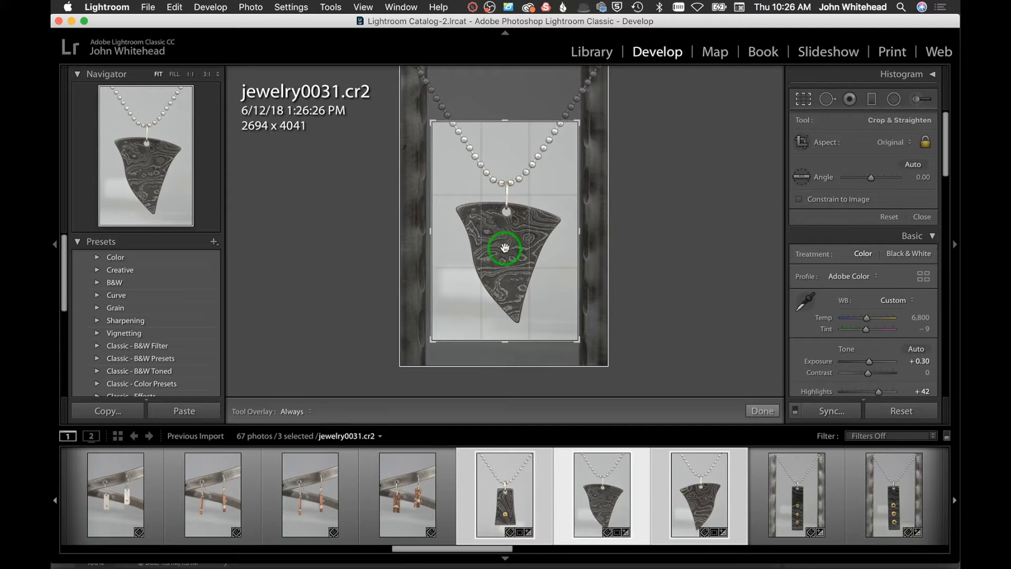
{"action": "left_click_drag", "start_coordinate": [505, 248], "coordinate": [505, 244]}
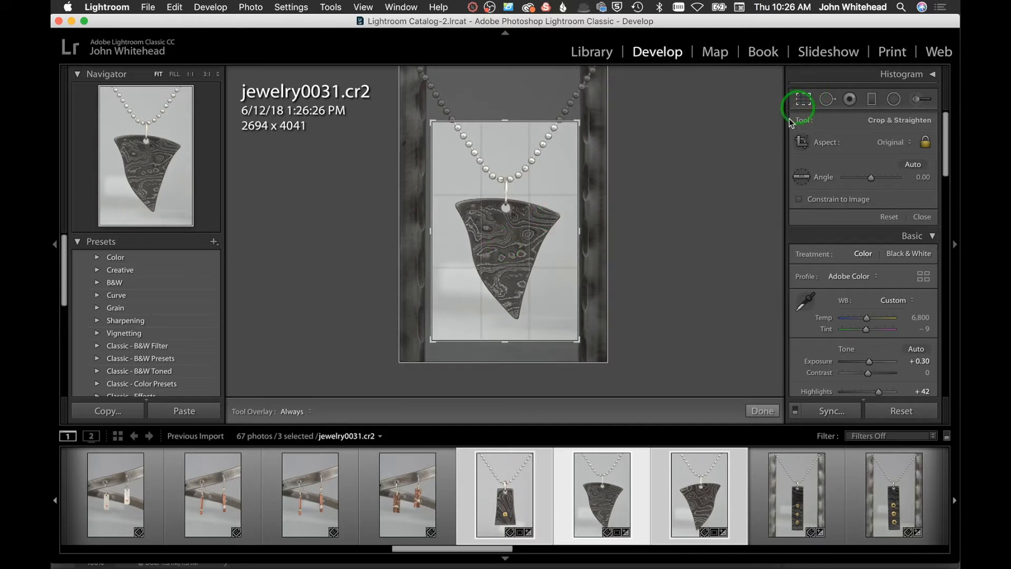
{"action": "key", "text": "Return"}
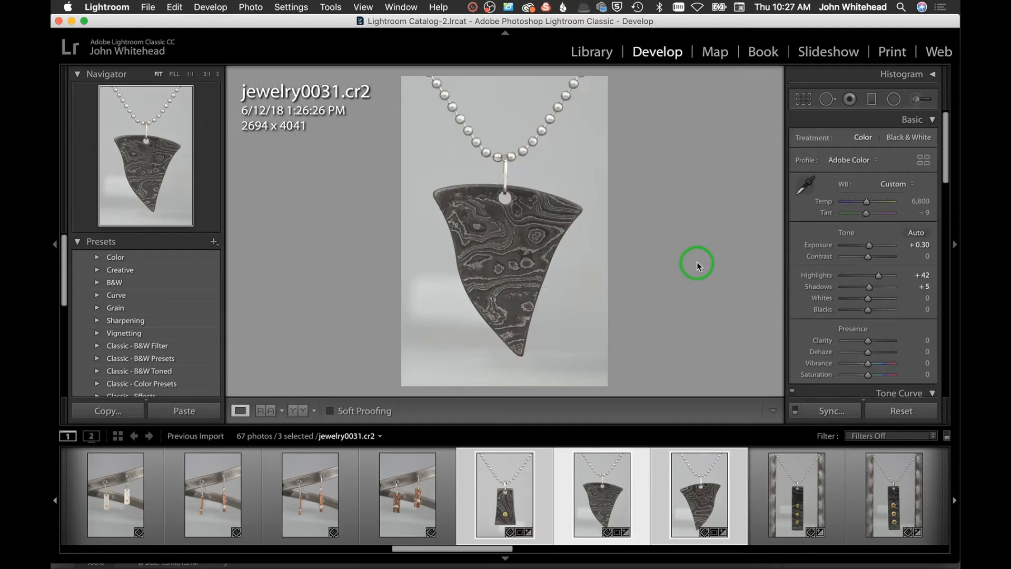
- Select only jewelry0031 and jewelry0032 and export them with the Metal Design 1000p preset
{"action": "left_click", "coordinate": [710, 504]}
{"action": "left_click", "coordinate": [785, 479]}
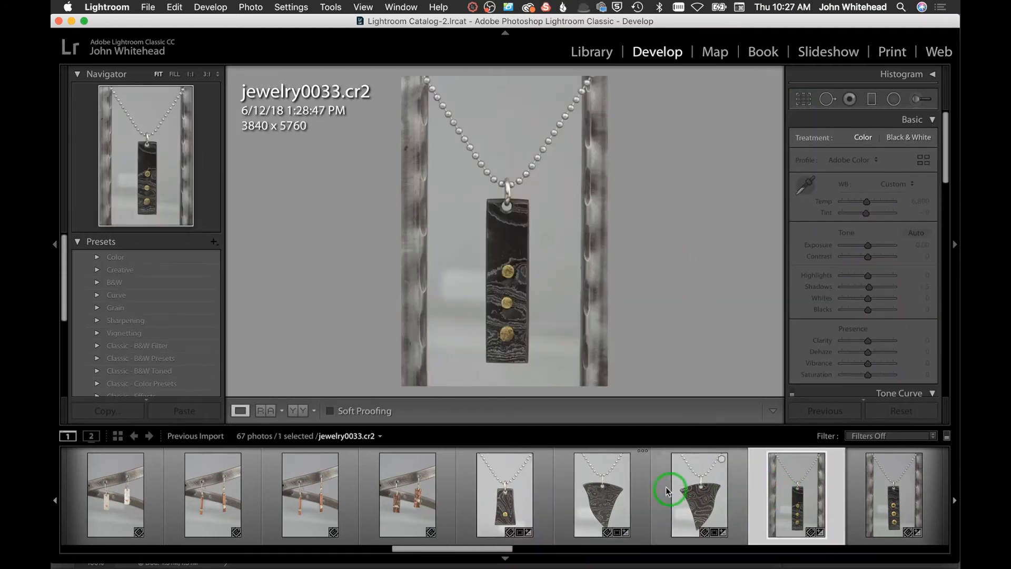
{"action": "left_click", "coordinate": [592, 489]}
{"action": "left_click", "coordinate": [719, 482], "text": "super"}
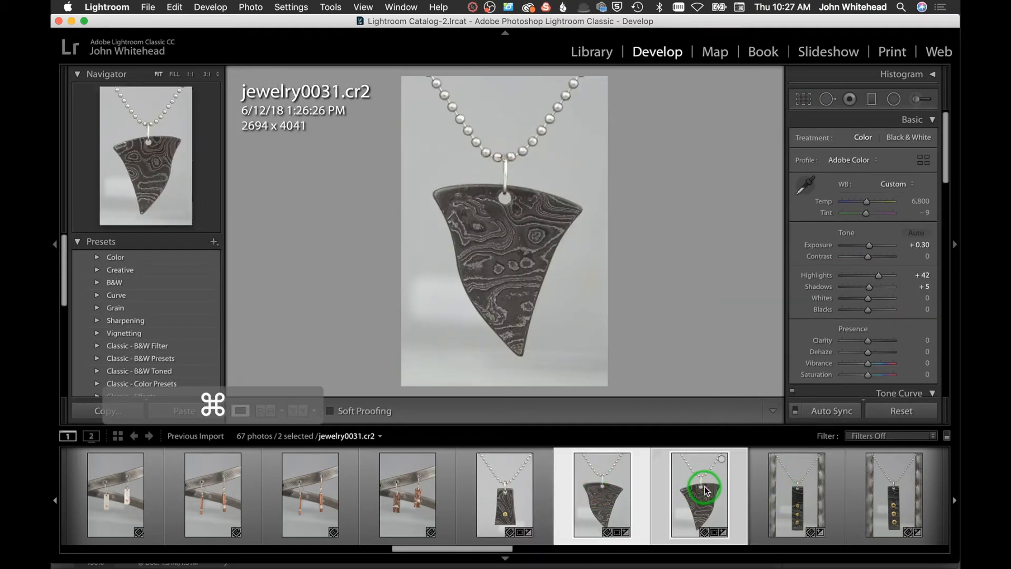
{"action": "left_click", "coordinate": [148, 8]}
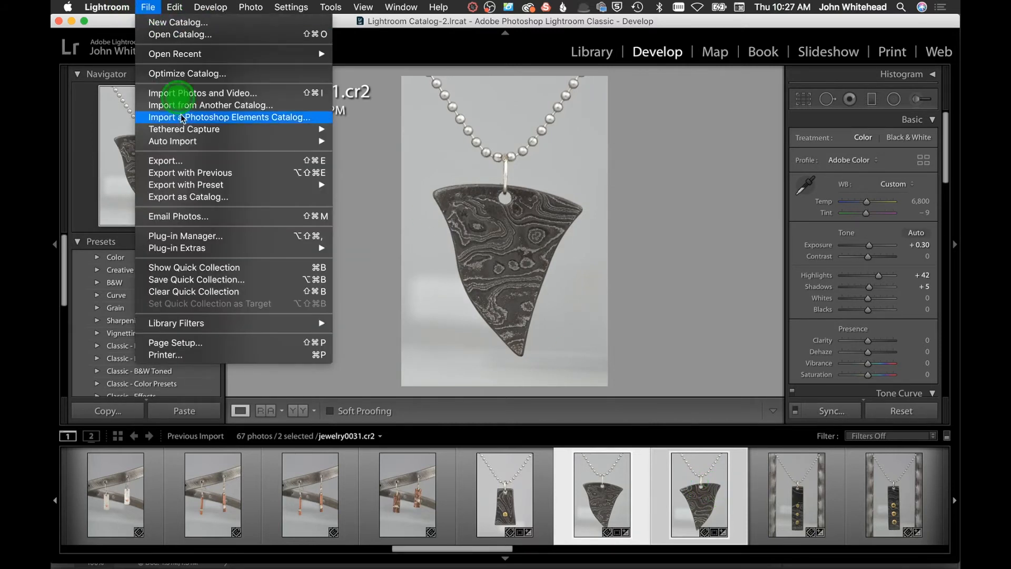
{"action": "mouse_move", "coordinate": [188, 185]}
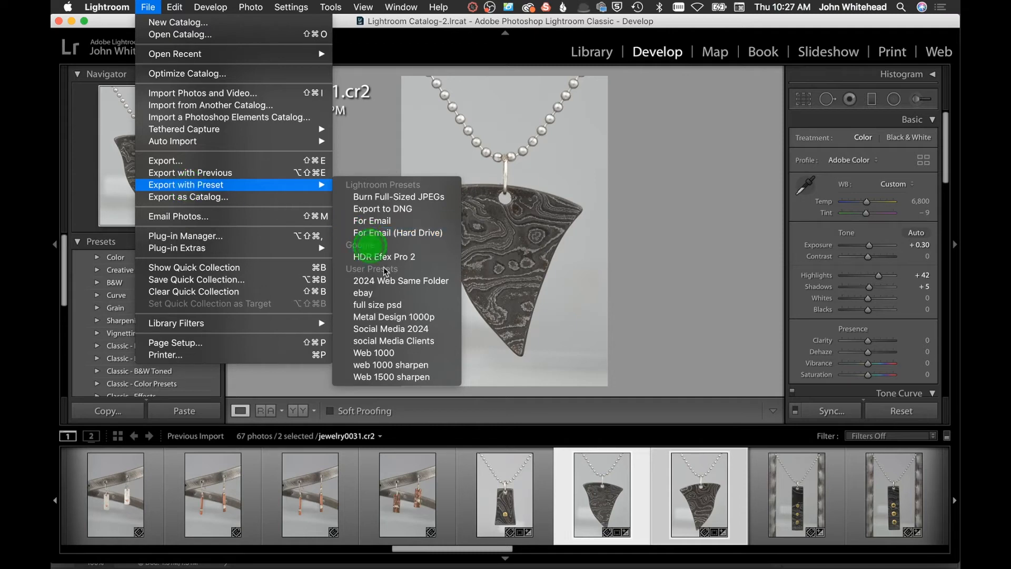
{"action": "left_click", "coordinate": [407, 318]}
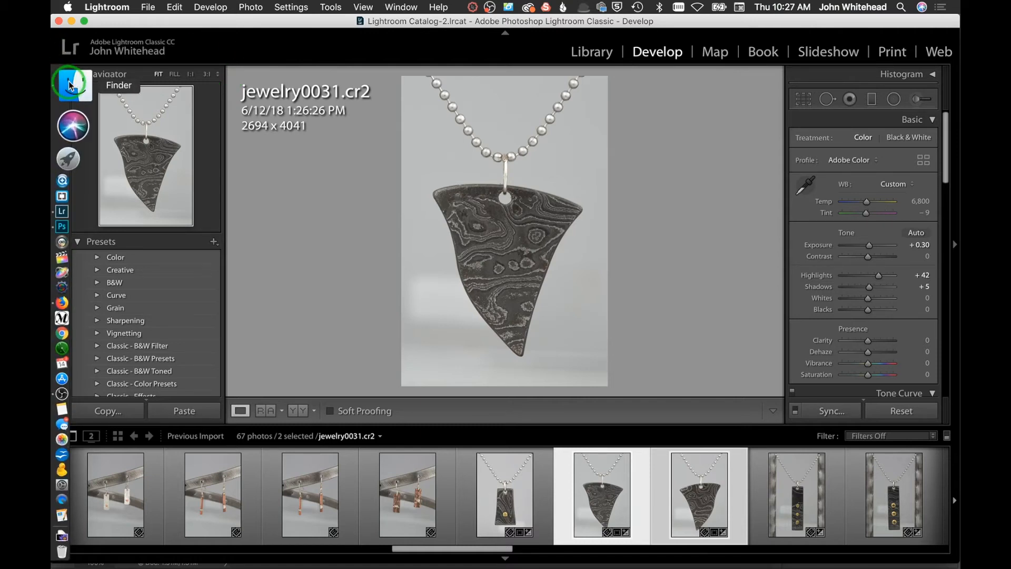
- Switch to Finder to check the exported JPEGs in the Toned folder, and close the folder window
{"action": "left_click", "coordinate": [68, 84]}
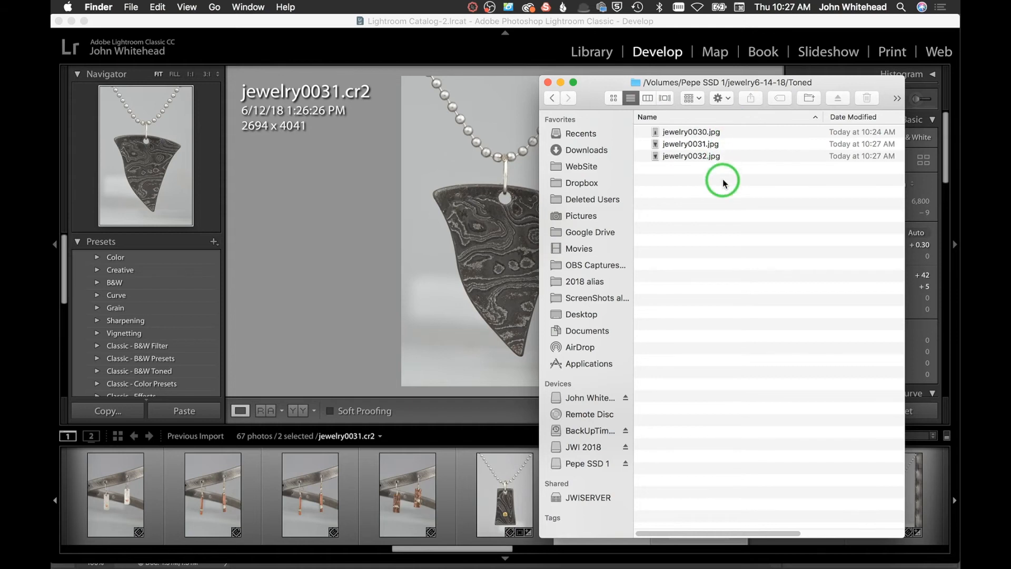
{"action": "left_click", "coordinate": [548, 83]}
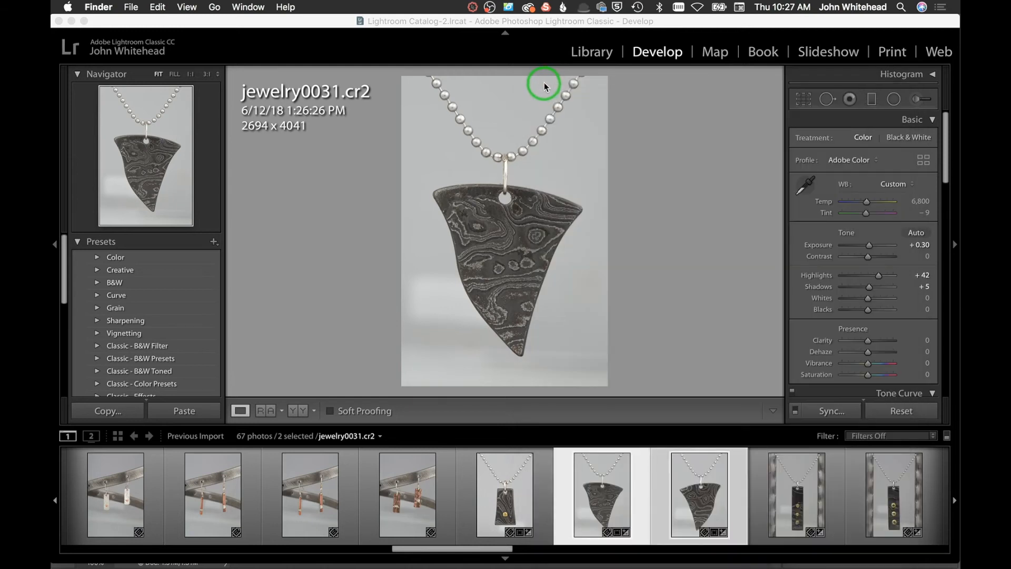